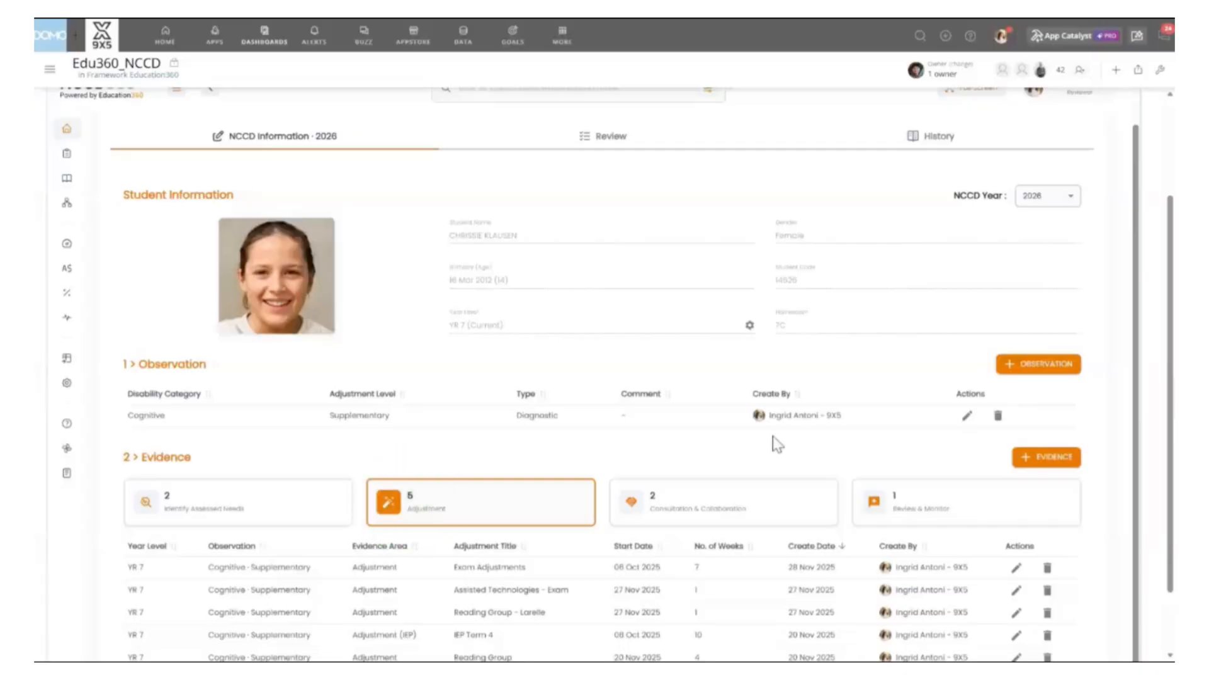
Create new evidence for the student's Cognitive - Supplementary - Diagnostic observation, with Adjustment as its evidence area
scroll(630, 419, "down", 1)
mouse_move(485, 427)
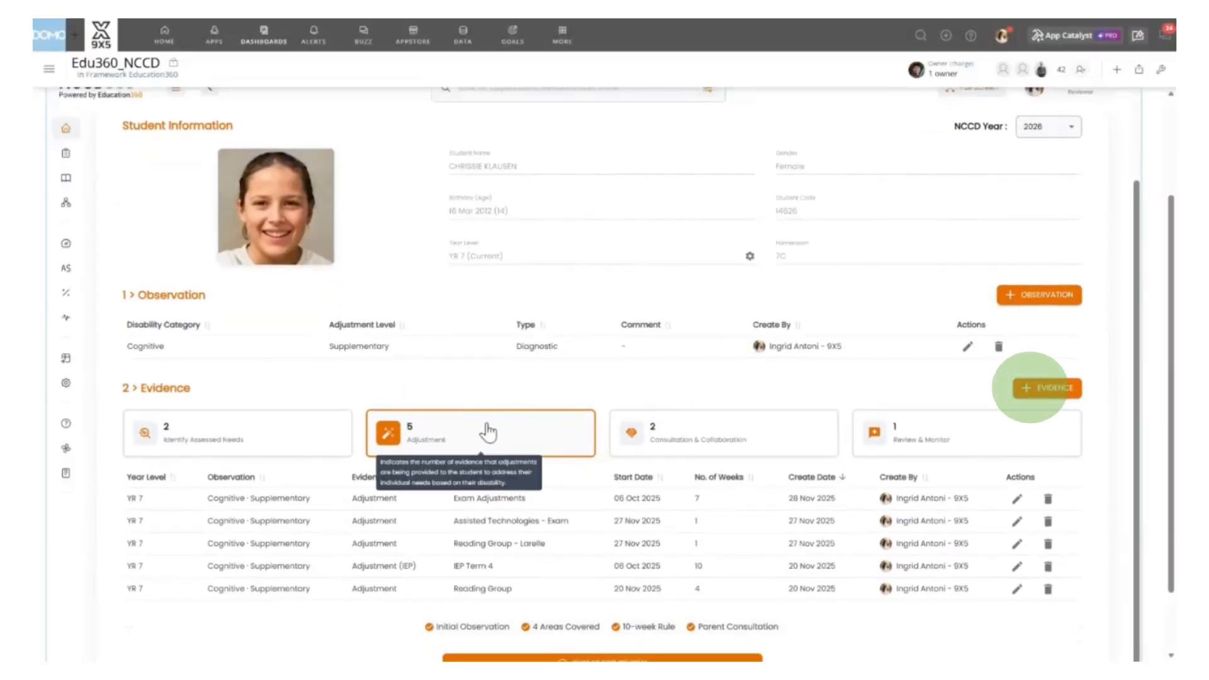
left_click(1064, 393)
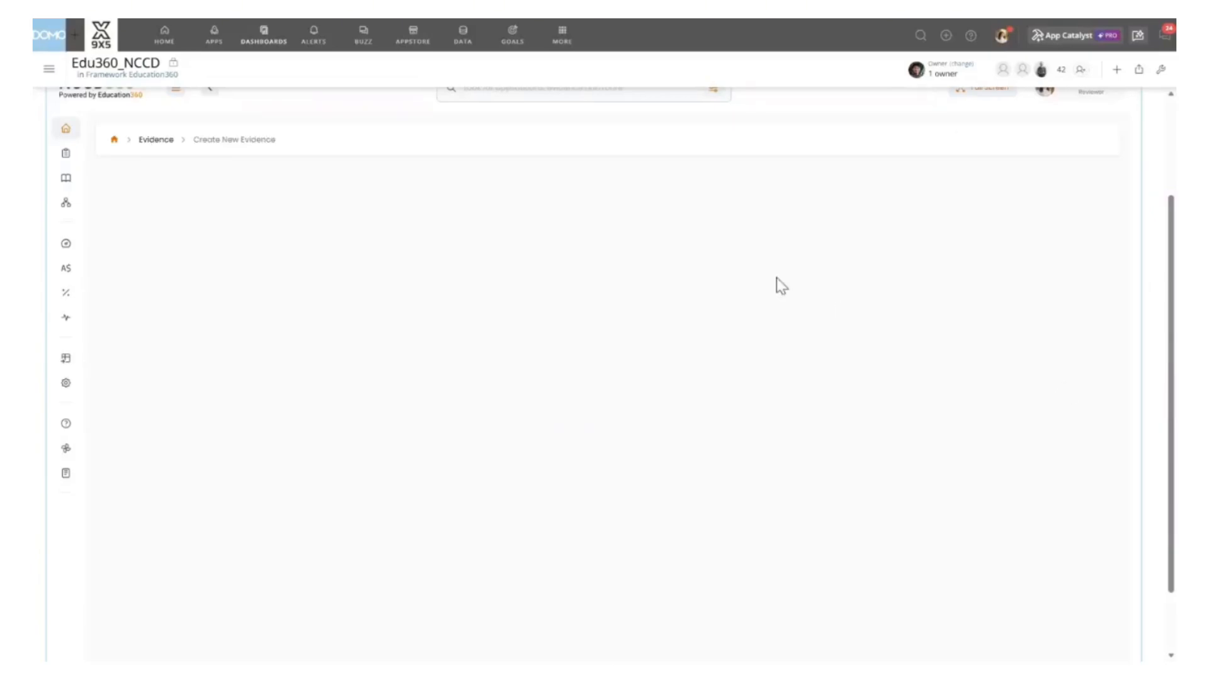
left_click(474, 437)
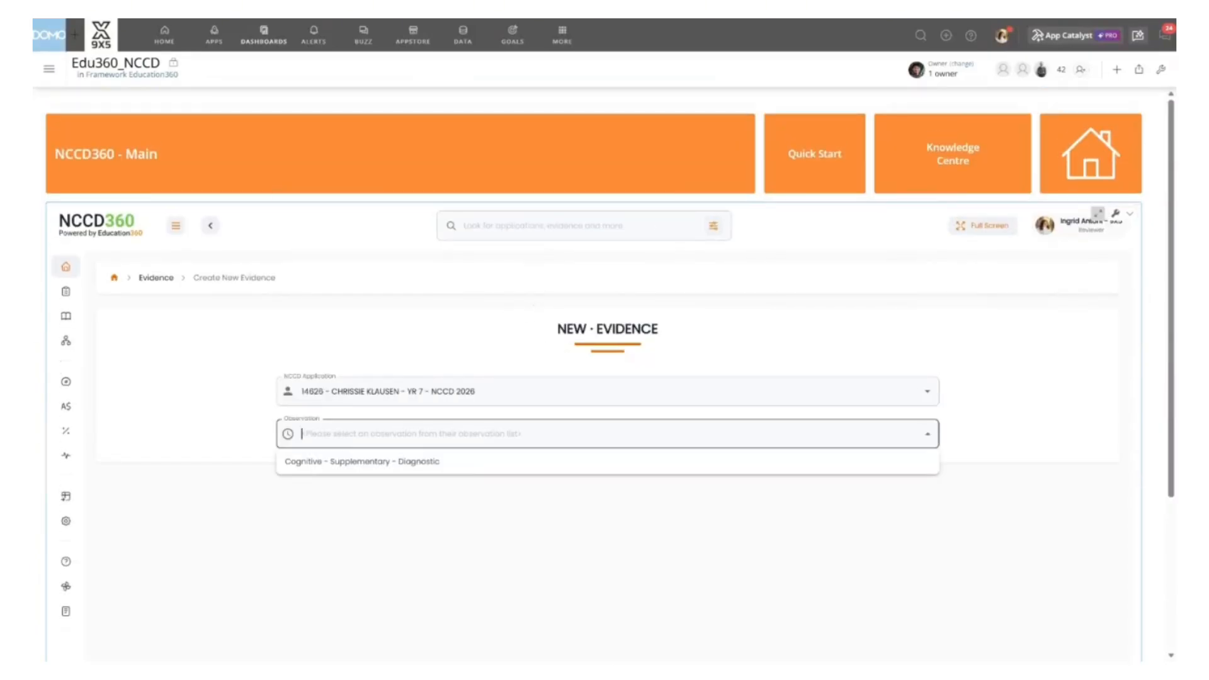
left_click(460, 463)
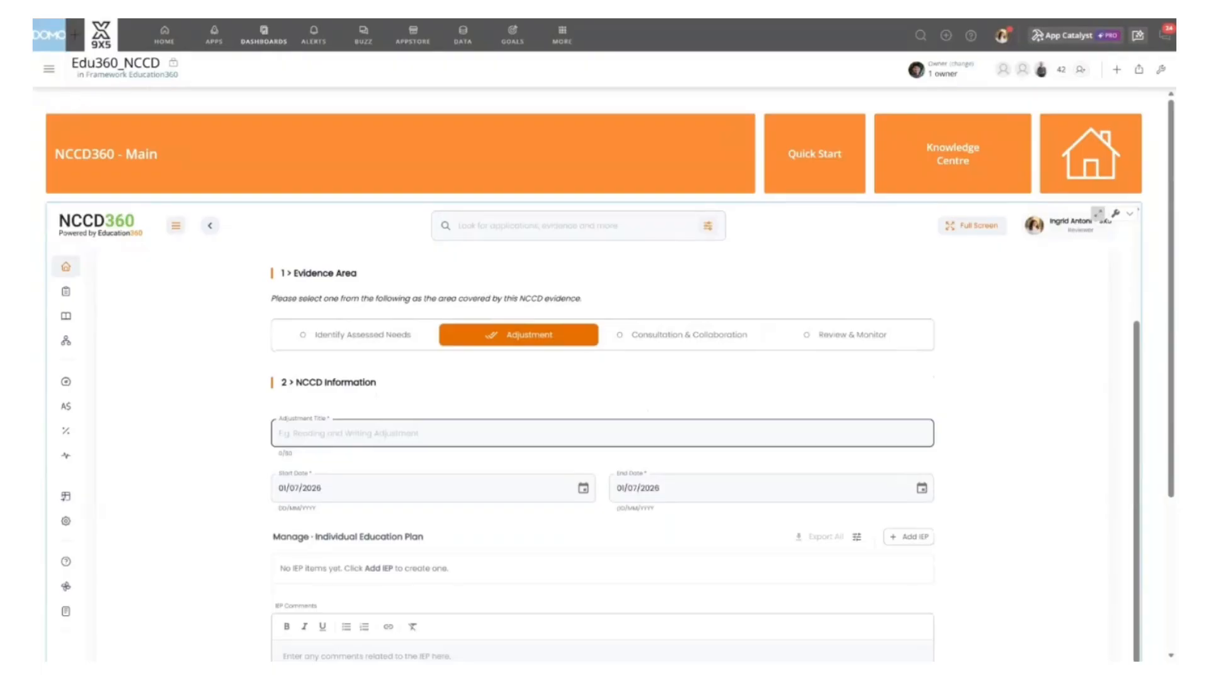
Title the adjustment "IEP Semester 2, 2026" and set its start date to 20/07/2026
type("IEP Semest")
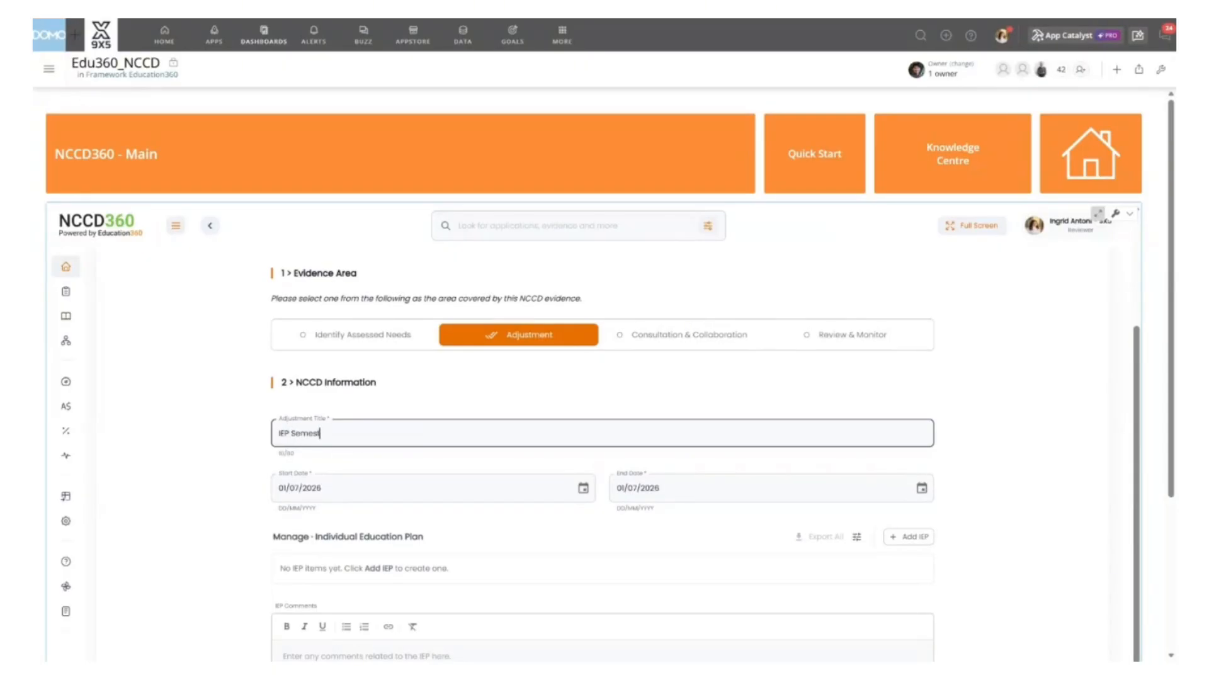
type("er 2, 2026")
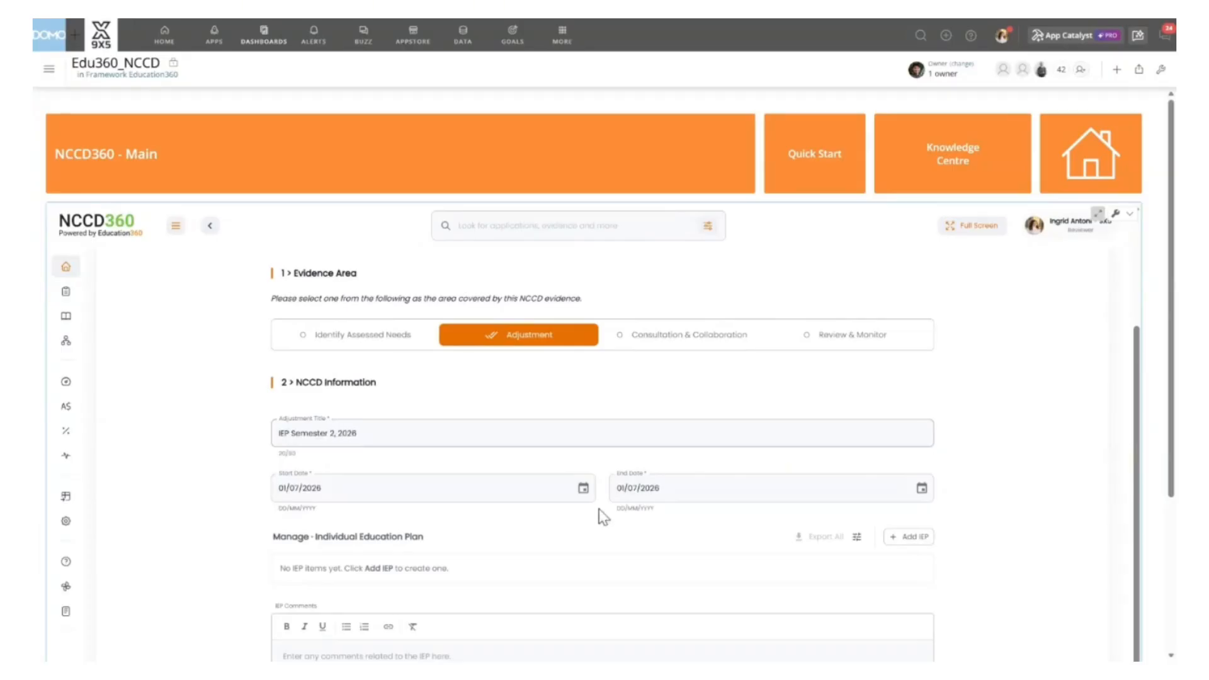
left_click(583, 488)
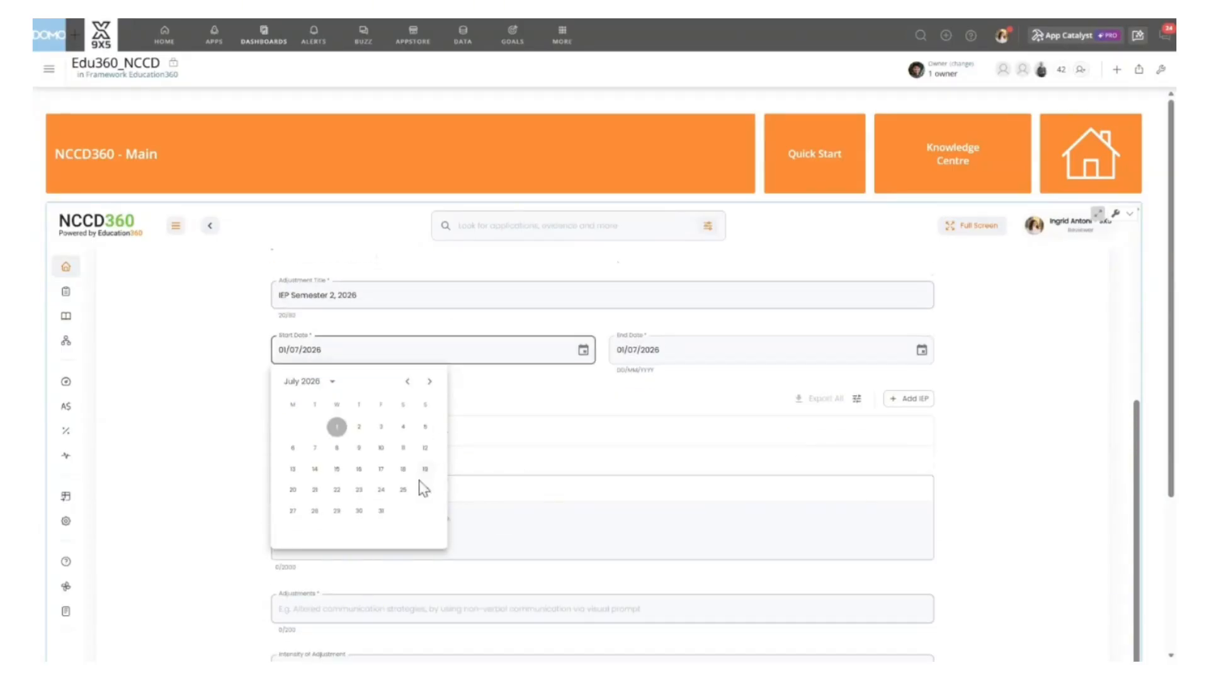
left_click(293, 489)
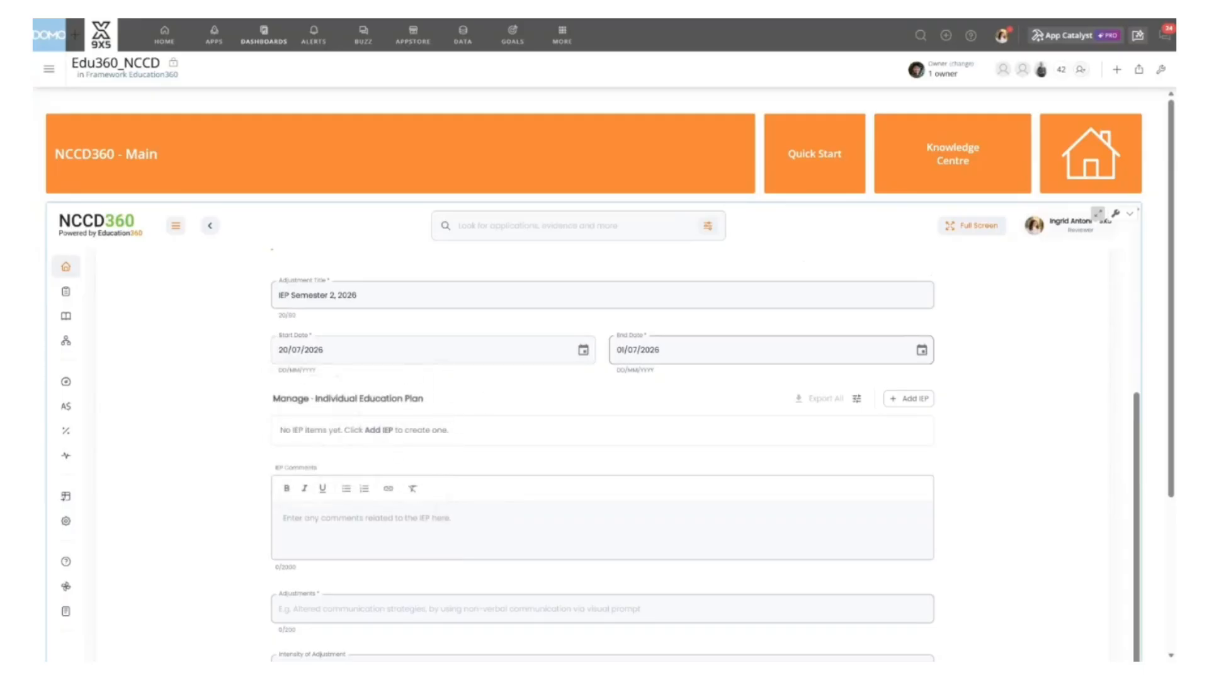
Set the adjustment's end date to 18/12/2026
left_click(921, 350)
left_click(767, 381)
left_click(768, 382)
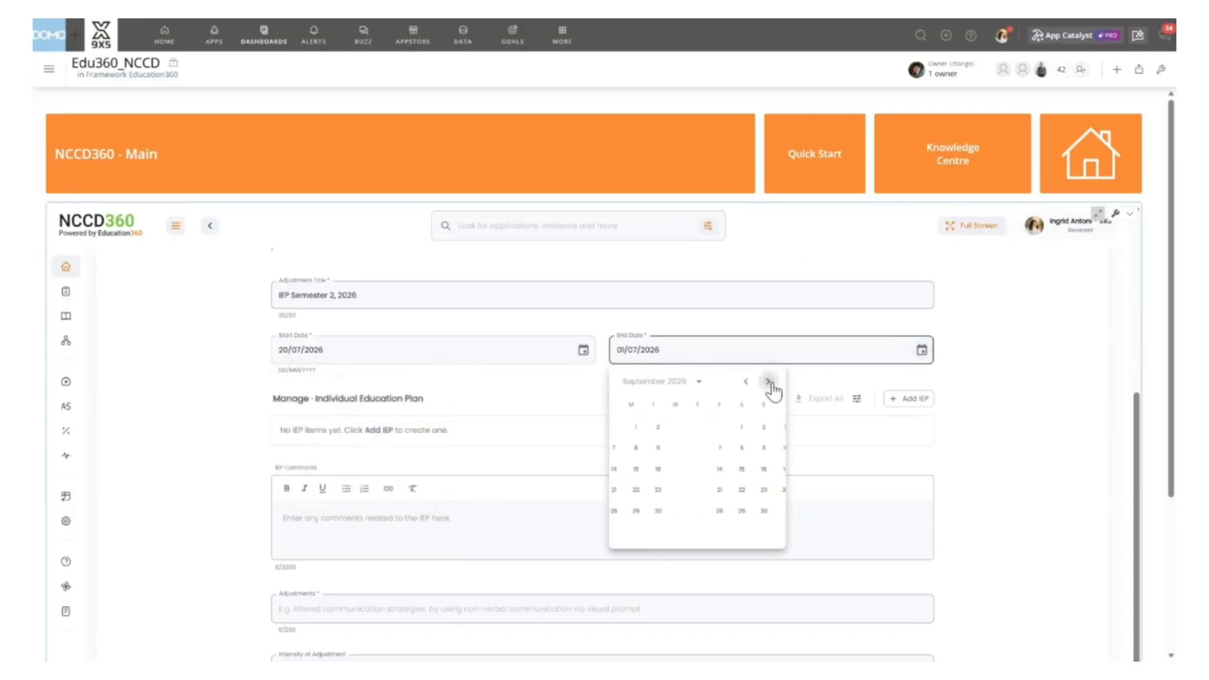
left_click(767, 381)
left_click(768, 381)
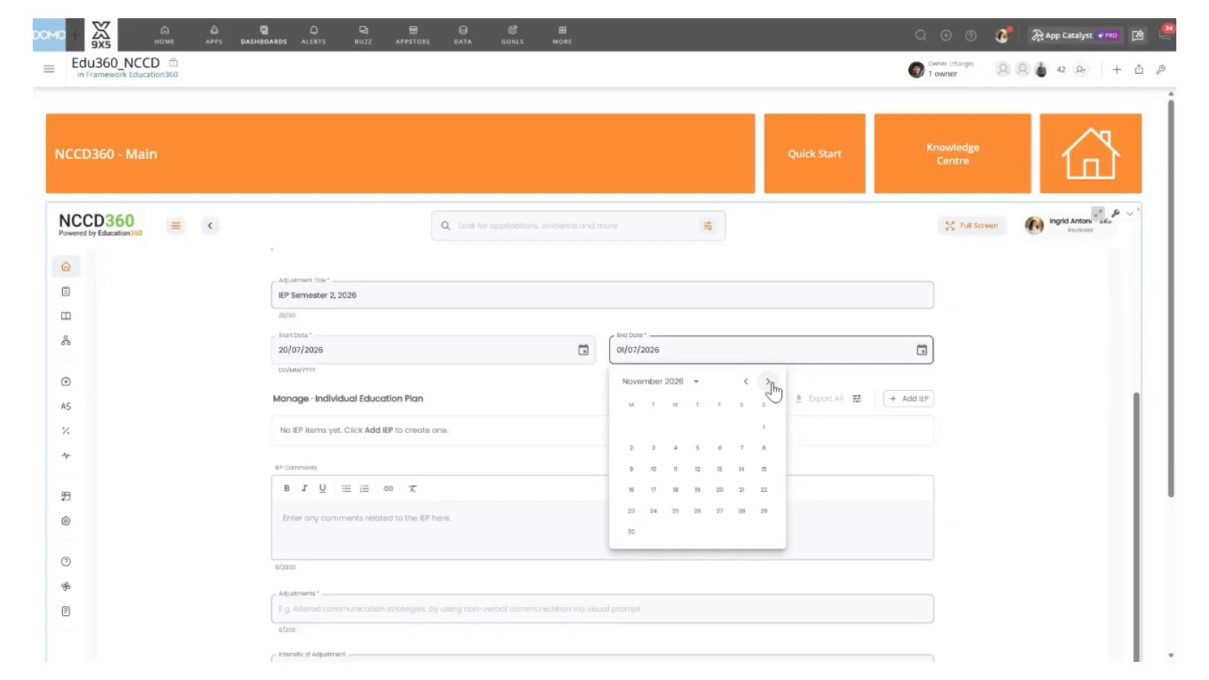
left_click(767, 381)
left_click(720, 471)
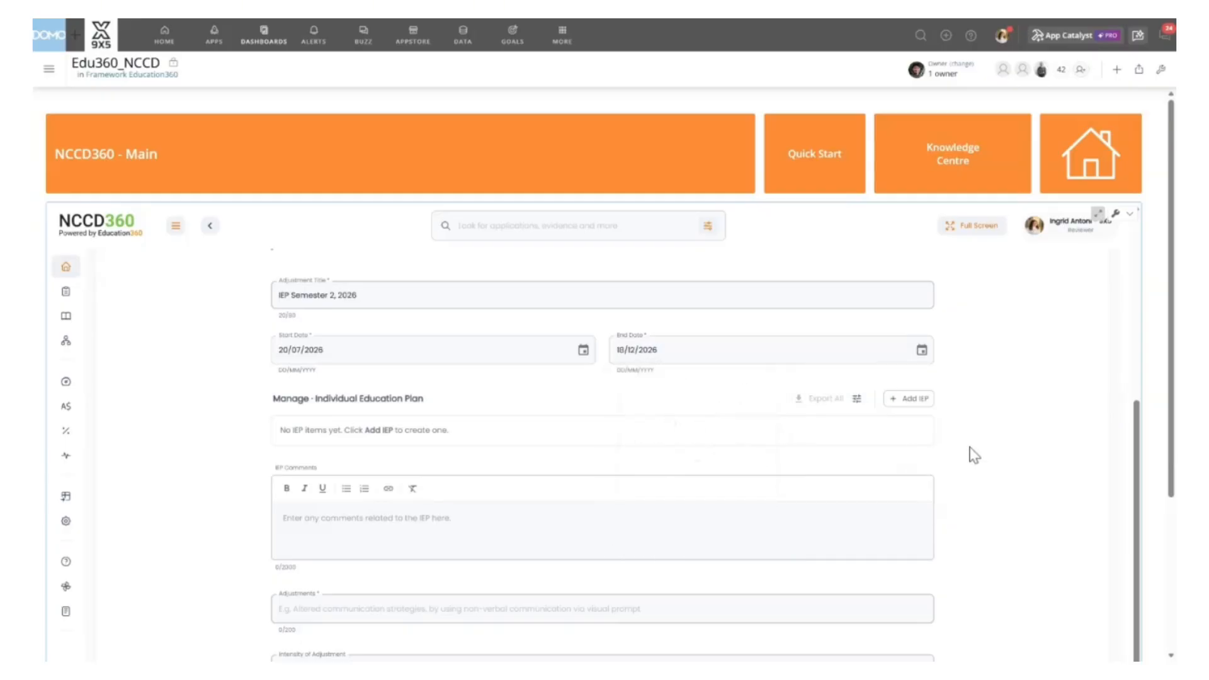
Add an Individual Education Plan covering Term 3 and Term 4, with an empty first goal
left_click(901, 400)
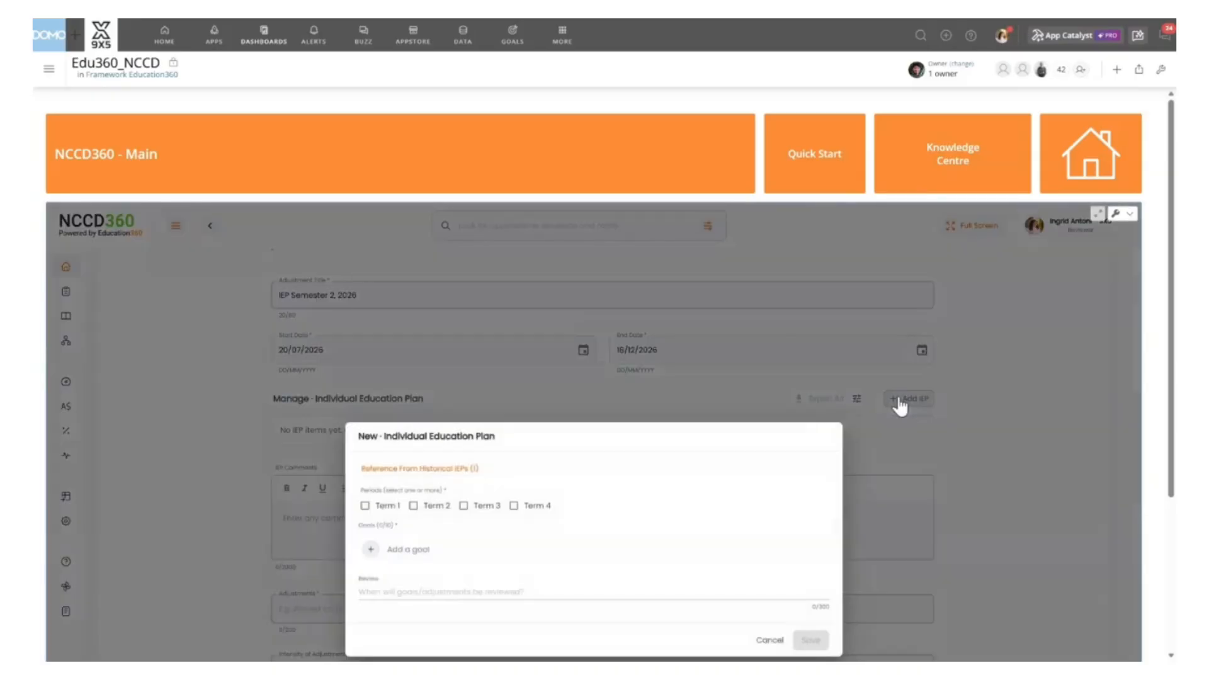
left_click(466, 506)
left_click(514, 507)
left_click(372, 551)
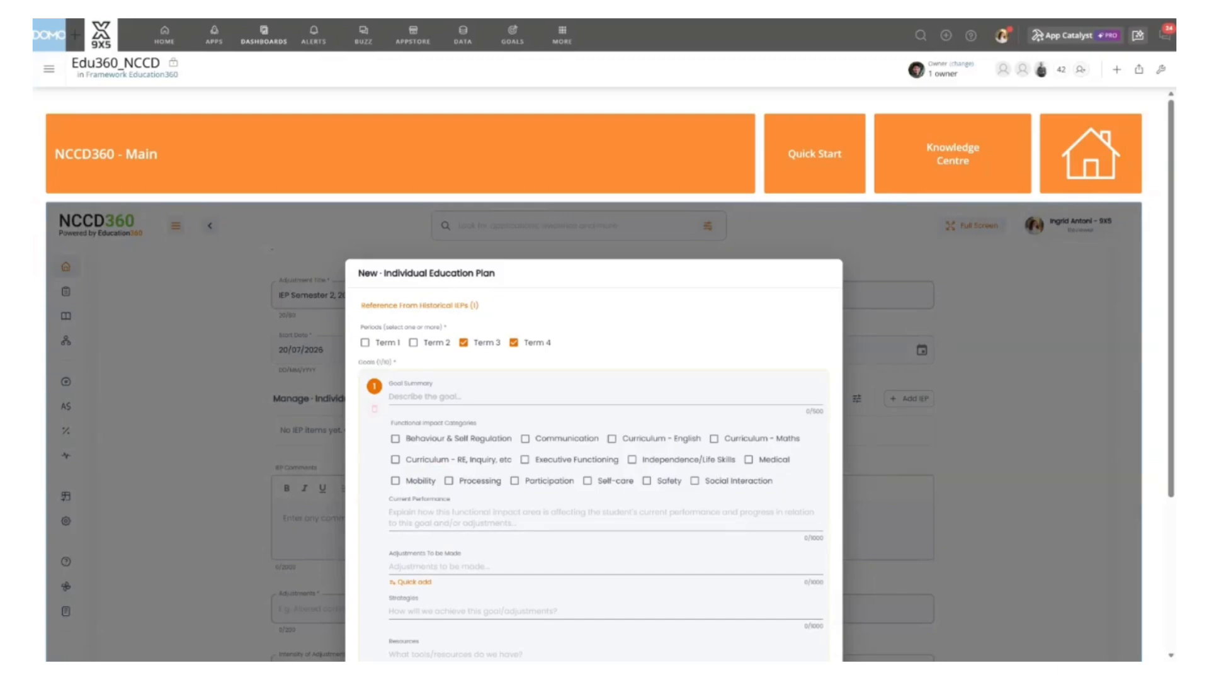
Enter the first goal's summary: "To write grammatically correct, varied, and fluent sentences in the majority of writing tasks."
scroll(51, 416, "down", 1)
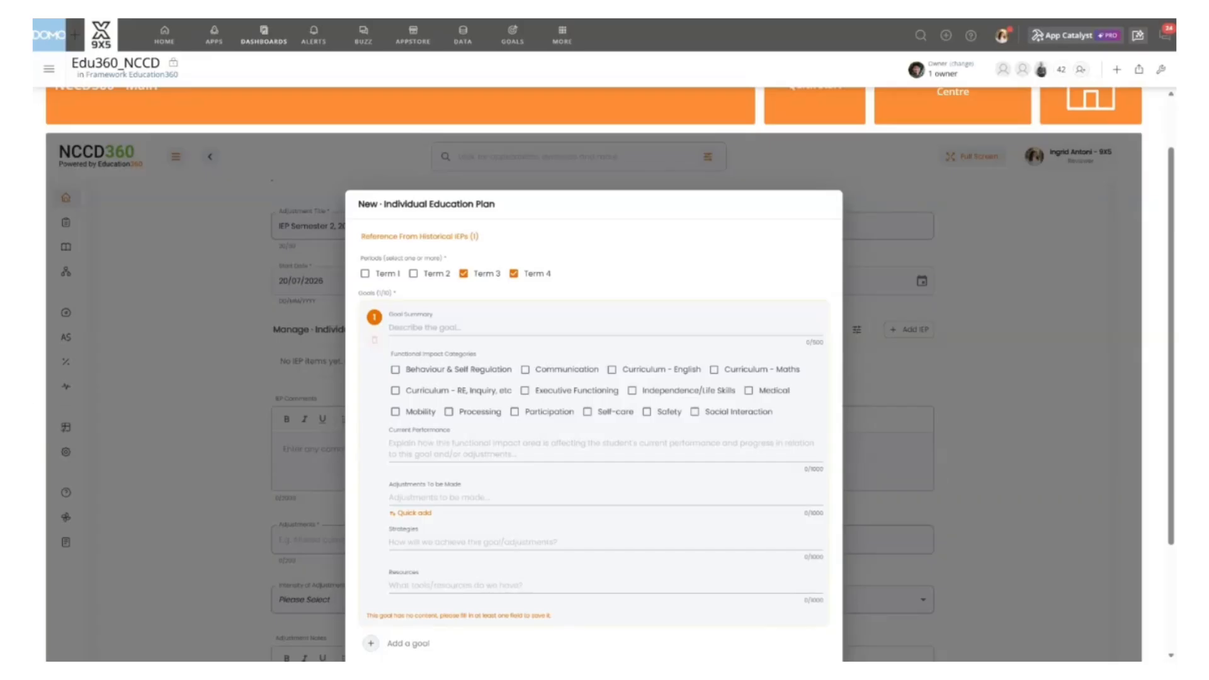
left_click(425, 327)
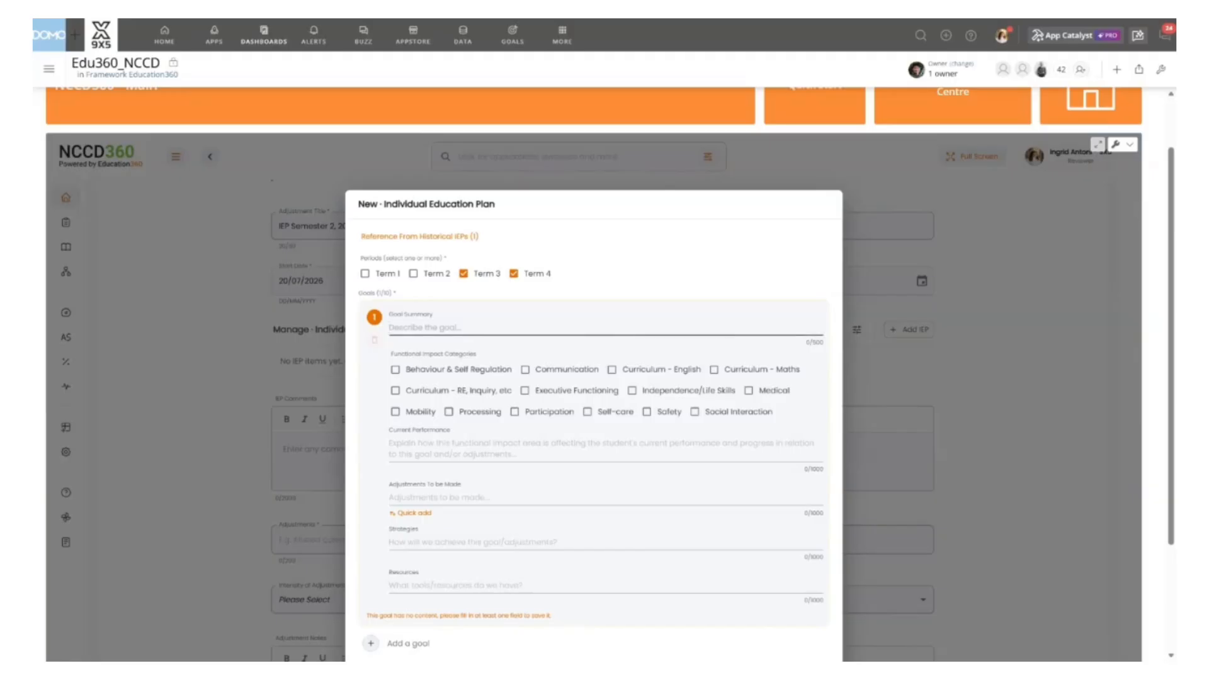
type("To write grammatically correct, varied, and fluent sentences in the majority of writing tasks.")
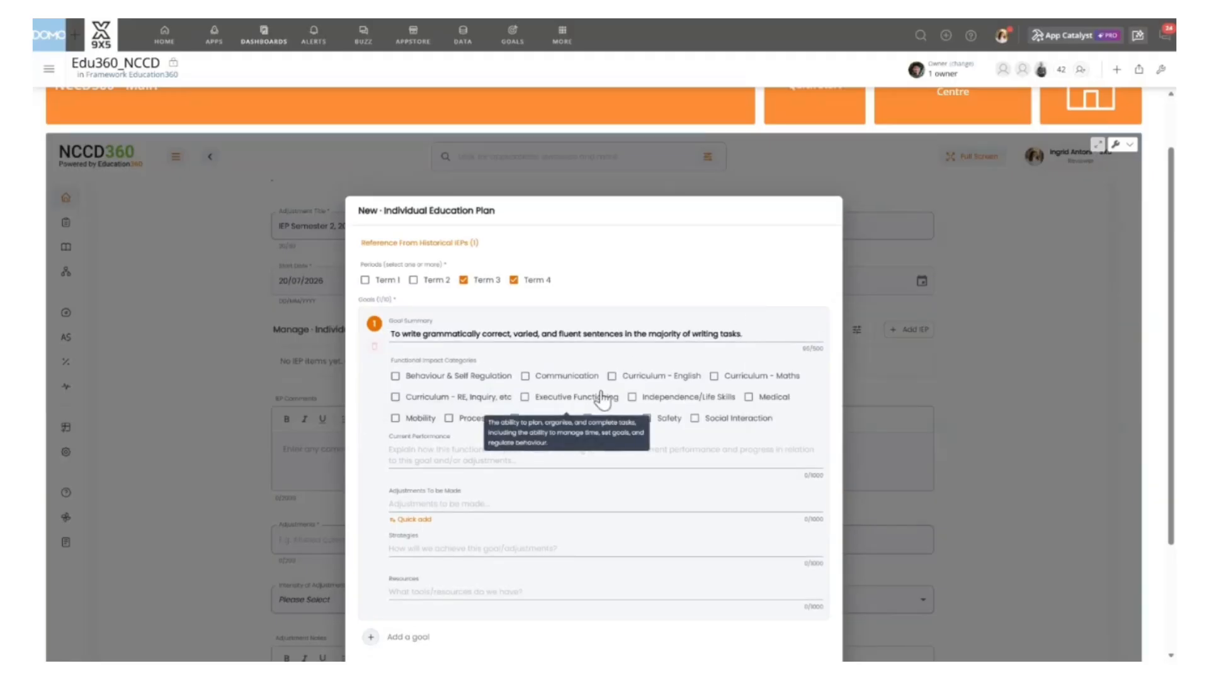
Categorise the first goal as Curriculum - English and describe current performance: progress in structured English and ESS writing, working towards consistency across all subject areas
left_click(658, 377)
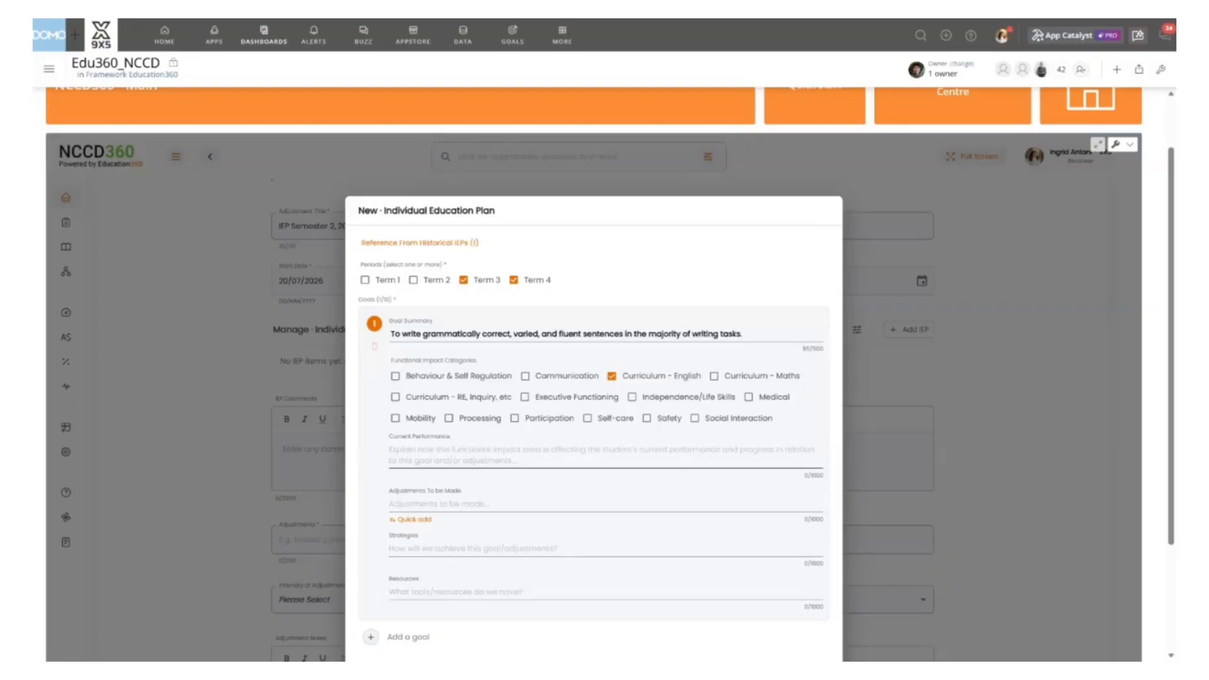
type("Josie developing strategies to construct grammatically correct, varied, and fluent sentences. He has shown clear progress in structured writing tasks, particularly in English and ESS. He is now working towards applying these skills more consistently across all subject areas.")
scroll(425, 464, "down", 1)
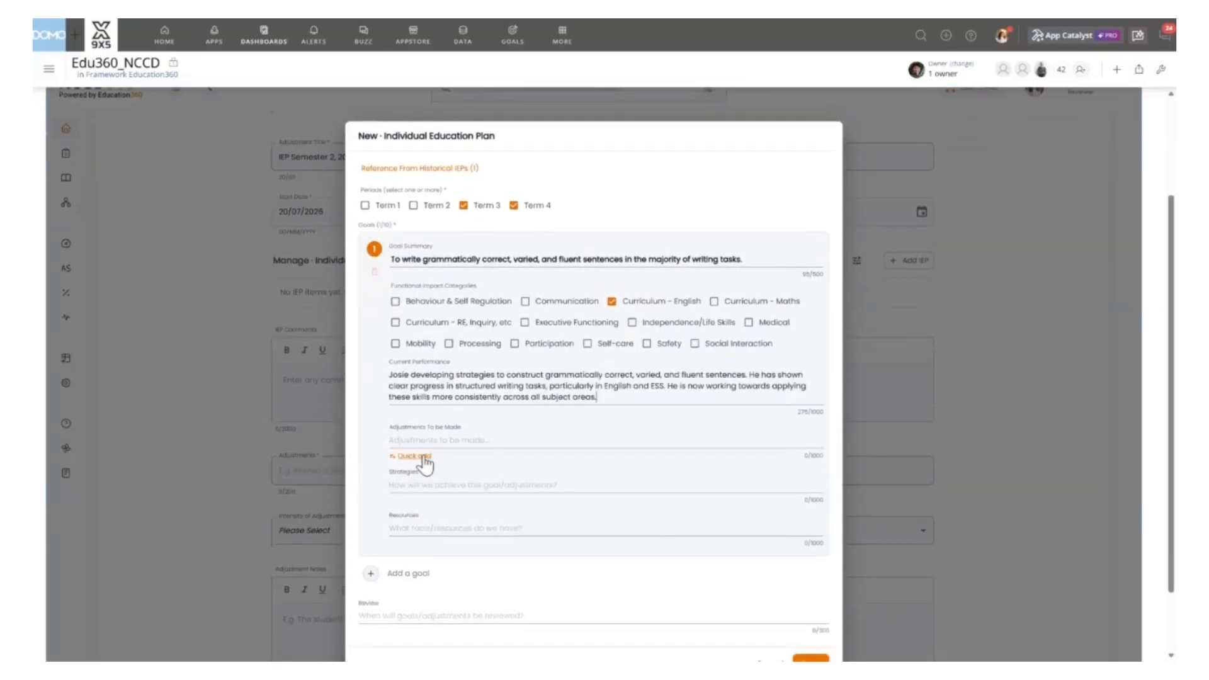
Quick-add four adjustments: Used a checklist, Used a word bank or reference list, Chunked/scaffolded instructions and tasks, Used sentence starters and response scaffolds
left_click(416, 457)
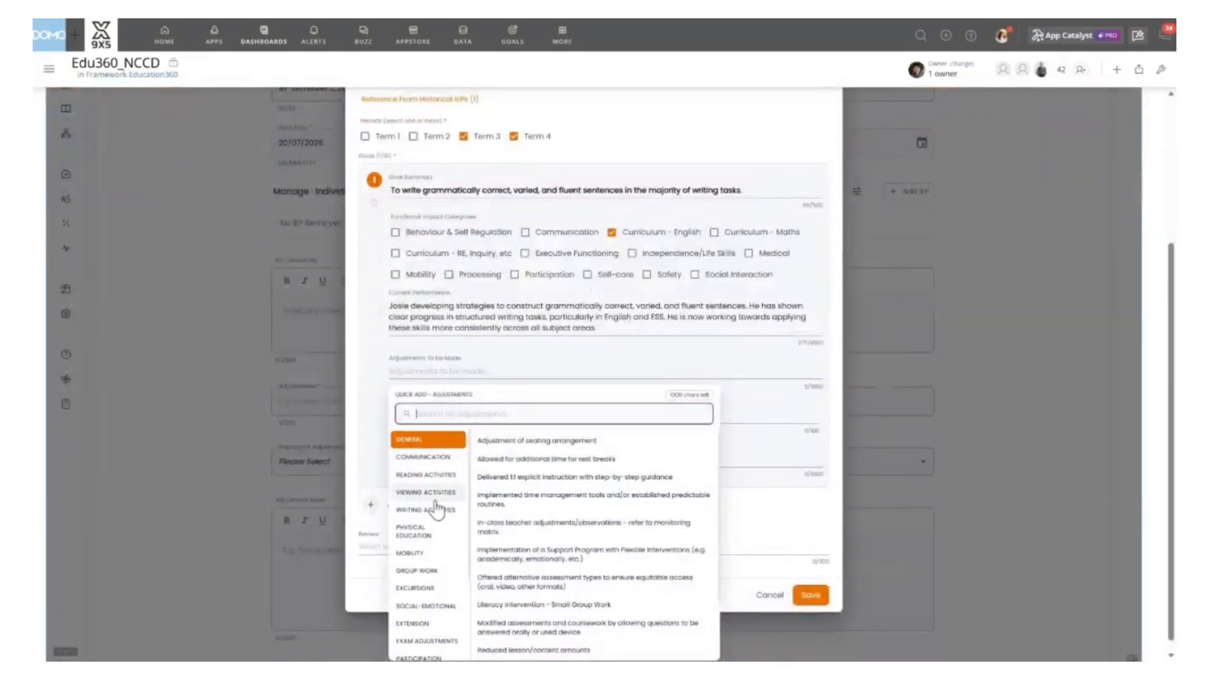
scroll(437, 512, "down", 2)
scroll(434, 509, "down", 2)
scroll(435, 509, "down", 1)
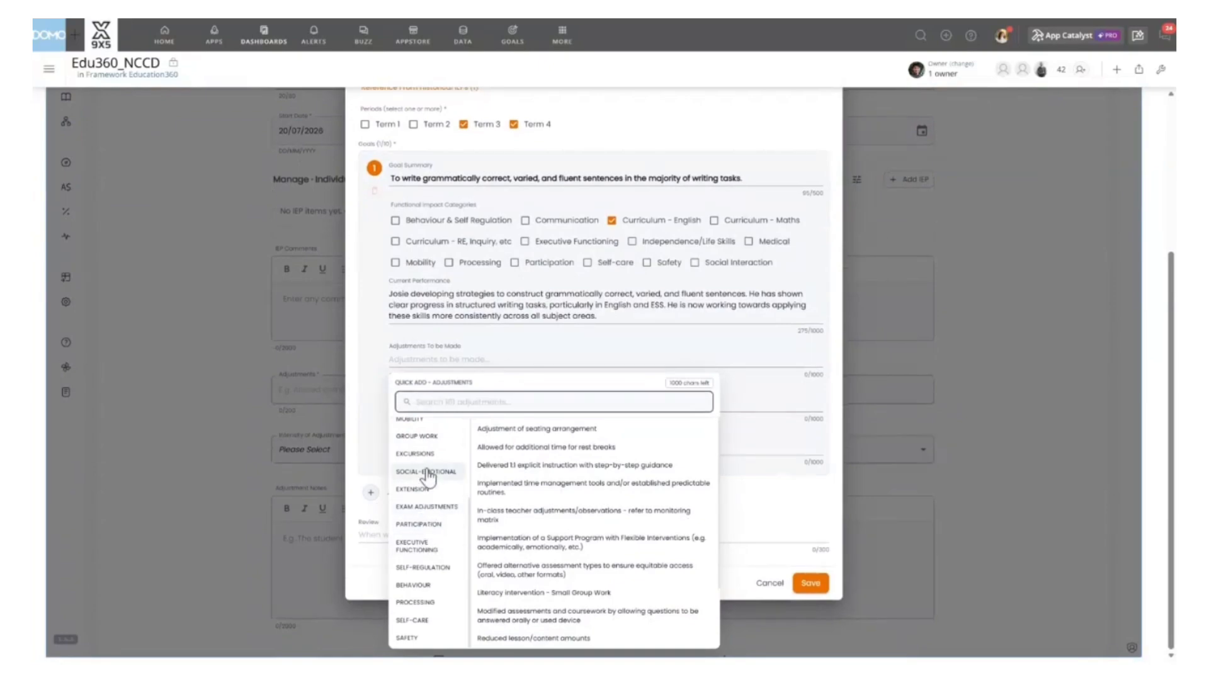
scroll(434, 598, "up", 3)
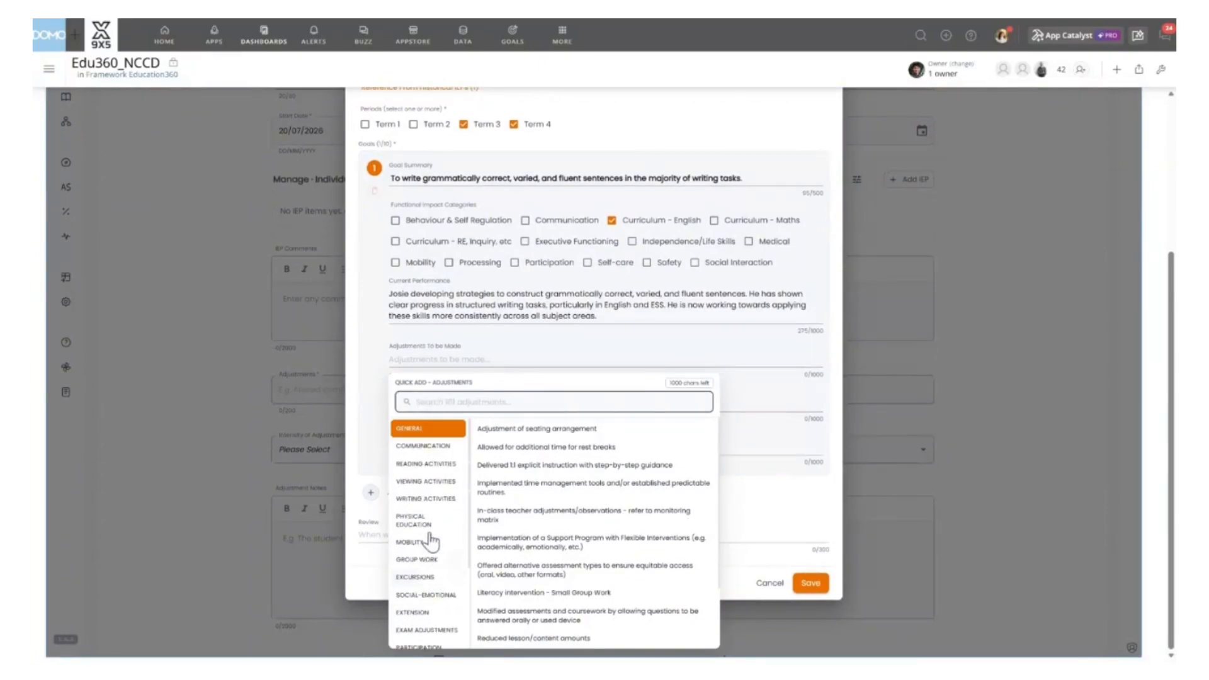
left_click(425, 498)
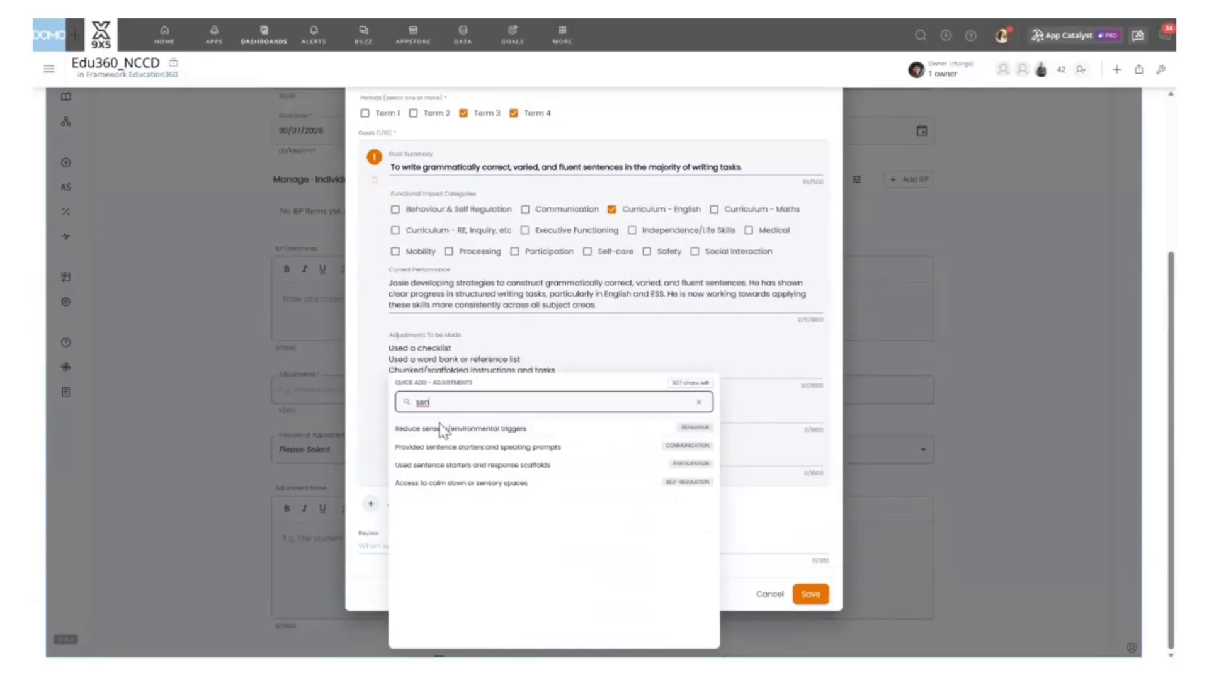
left_click(463, 466)
left_click(628, 345)
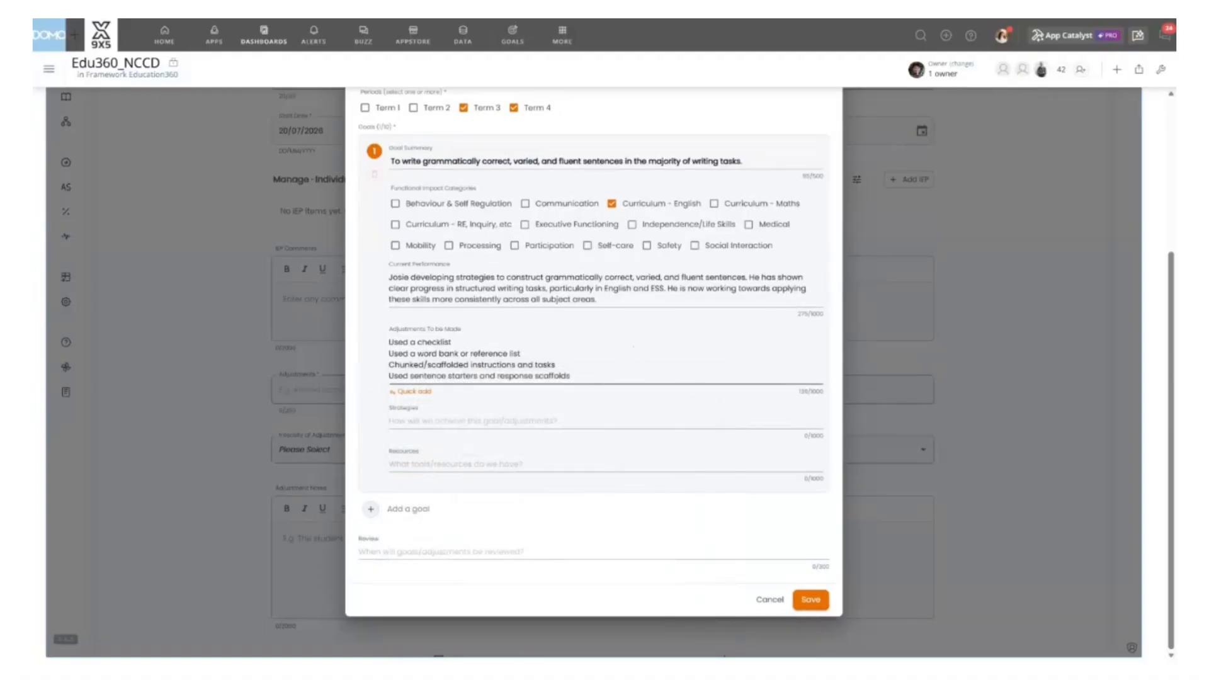
Append adjustments for modelling incomplete vs. complete sentences, extra processing time, checking for understanding regularly, and assistive listening supports where appropriate
key("Return")
type("Model examples of incomplete vs. complete sentences and have Josie annotate or correct them.")
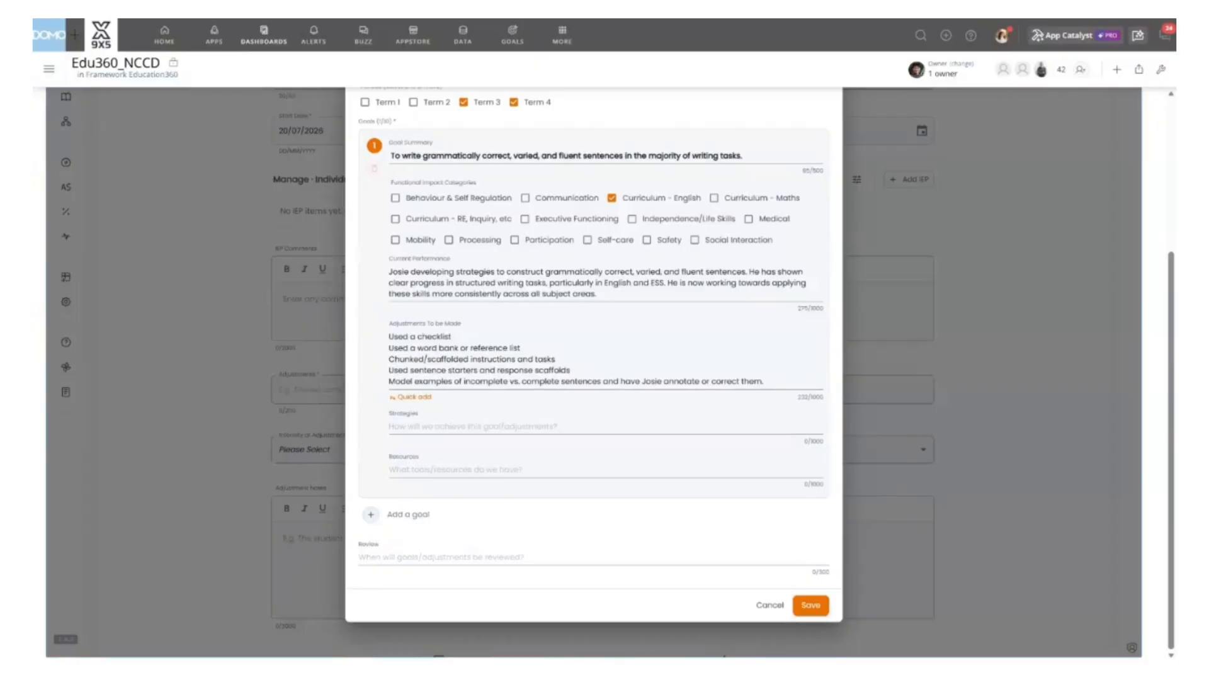
key("Return")
type("Give extra processing time so Josie can explain why a sentence works or needs editing.")
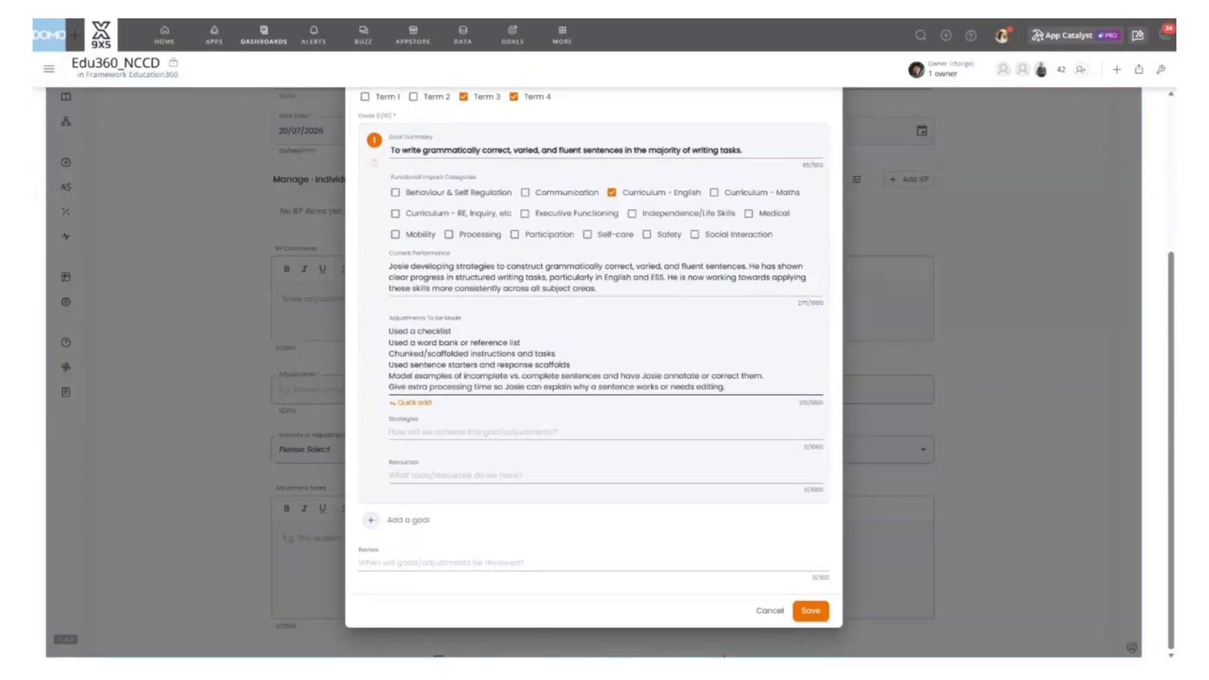
key("Return")
type("Checking for understanding regularly Use of assistive listening supports where appropriate")
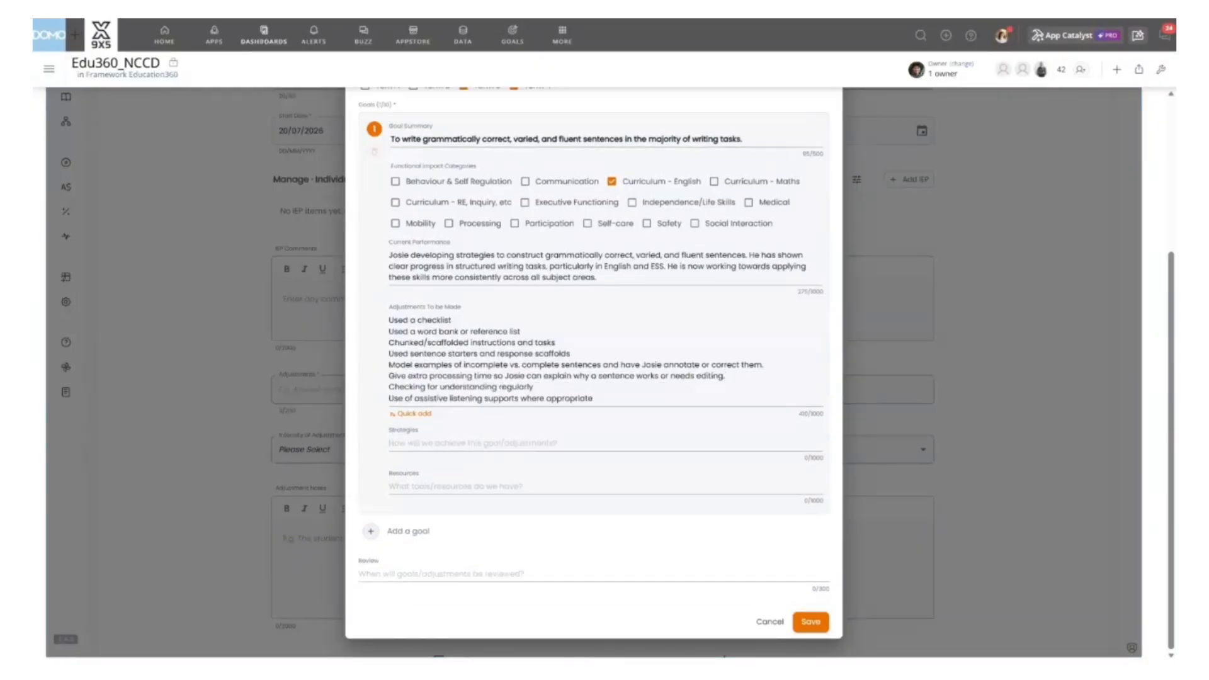
Enter three strategies for teachers: have the student proofread and explain sentences, assign shorter tasks with increased quality expectations, and check written work at various points
left_click(548, 444)
type("Teachers to ask Josie to proofread his written work, then have them explain why specific sentences do or do not express complete though hts.")
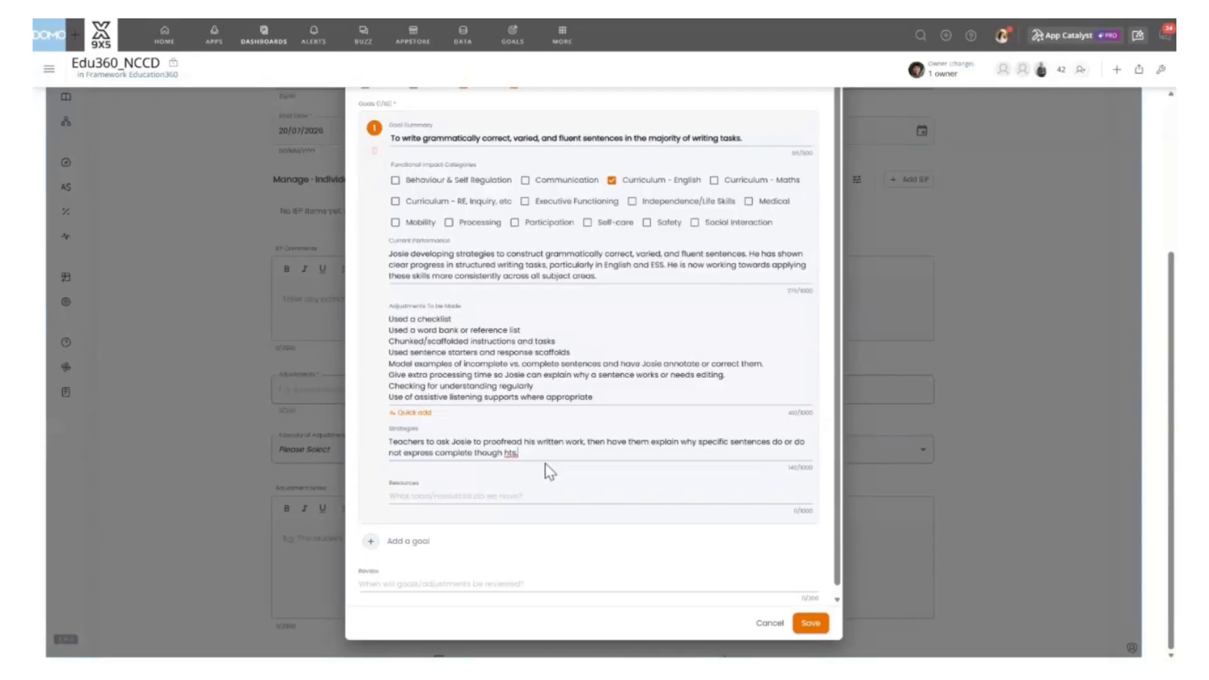
key("BackSpace")
key("BackSpace")
type("ts")
key("Return")
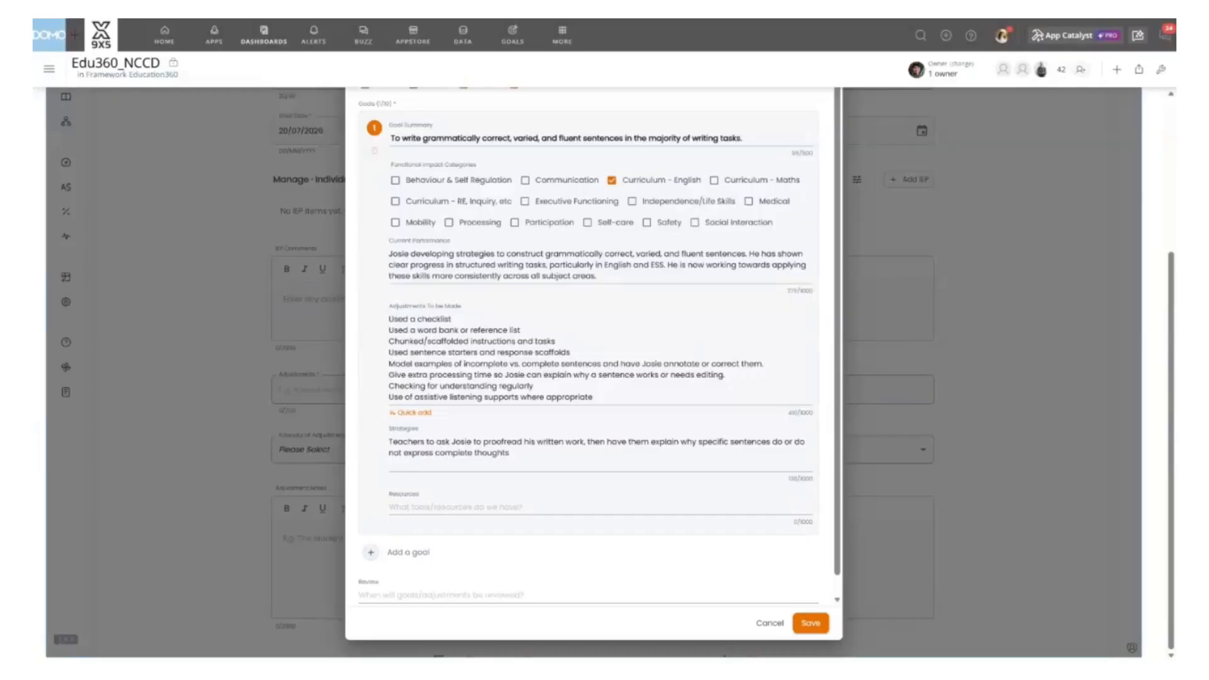
type("Teachers to assign Josie shorter tasks while increasing the quality of expectations.")
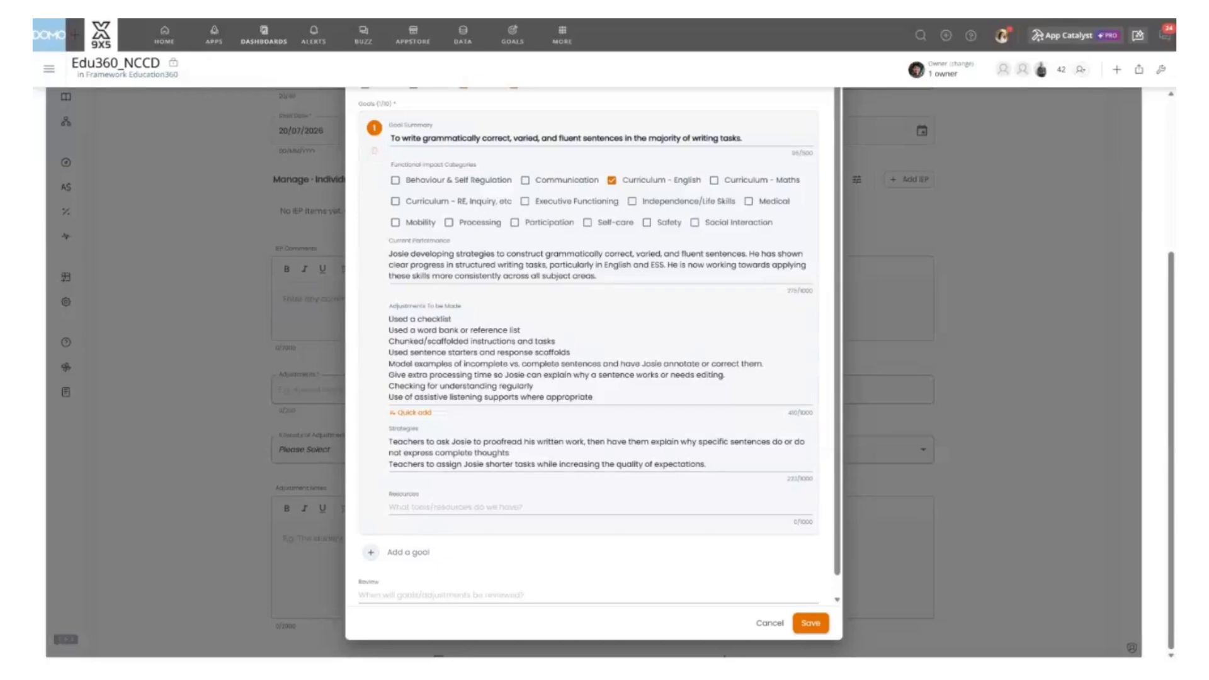
key("Return")
type("Teachers to check Josie' written work at various points through the task or assignment.")
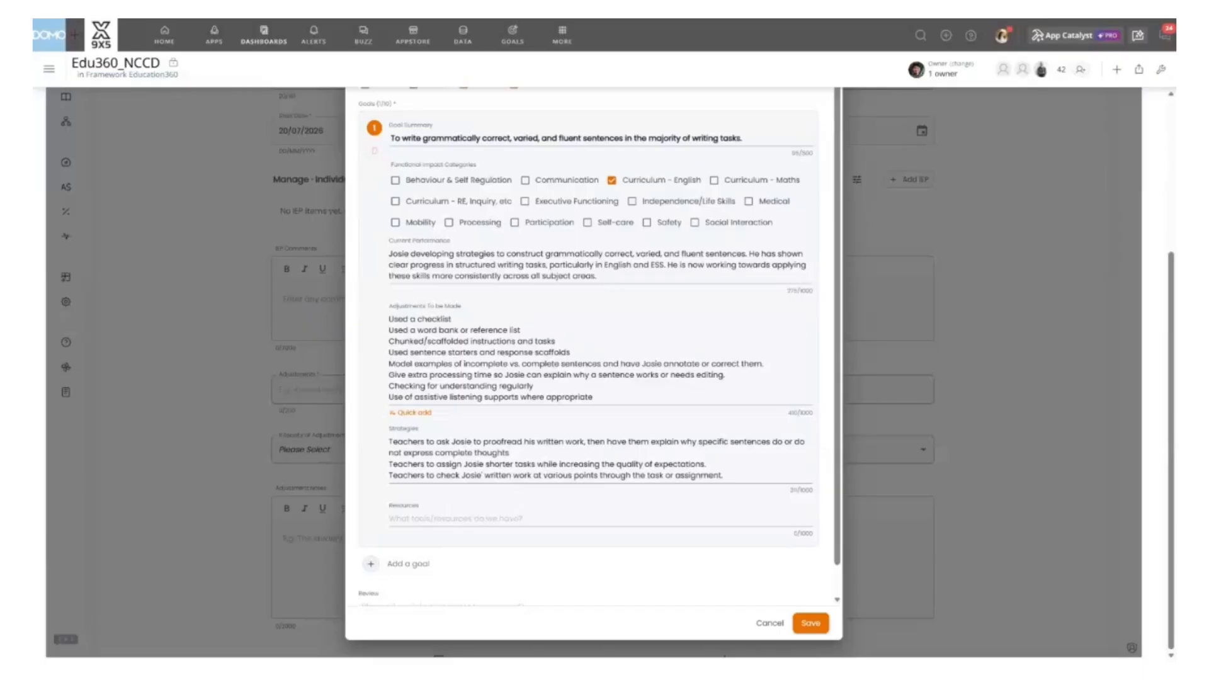
List "Scaffold Templates" and "Teachers Modelled Writing" on separate lines as the first goal's resources
type("Scaffold Templates")
key("Return")
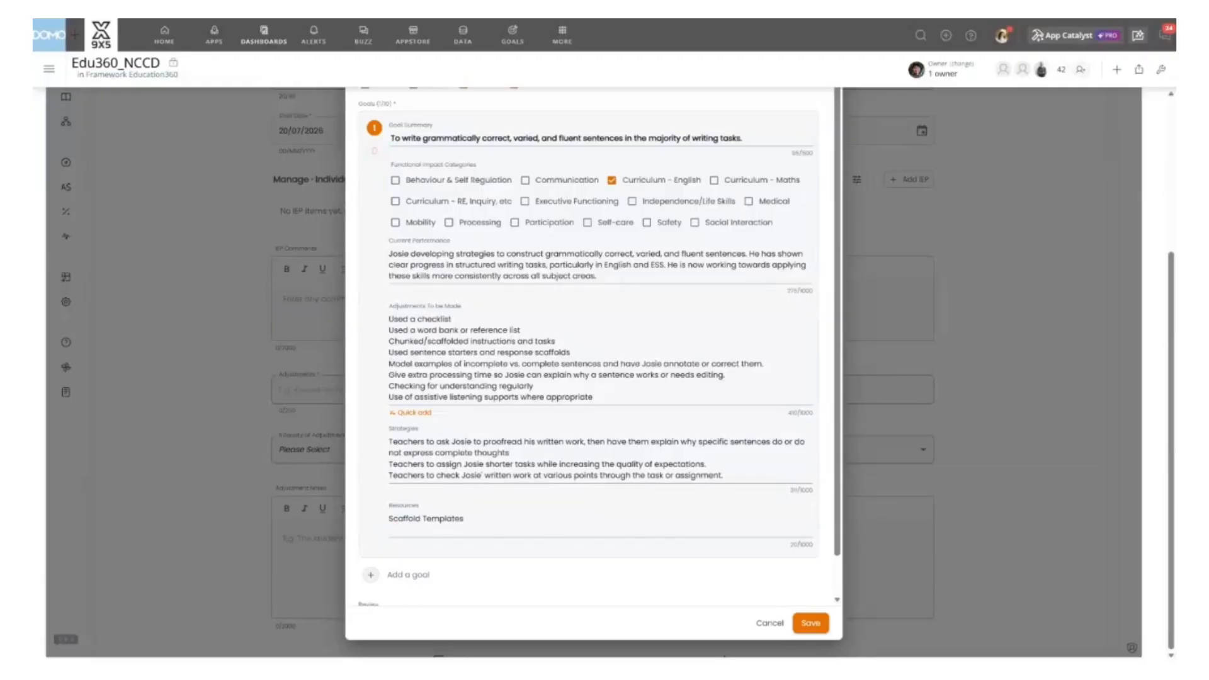
type("Teachers Modelled Writing")
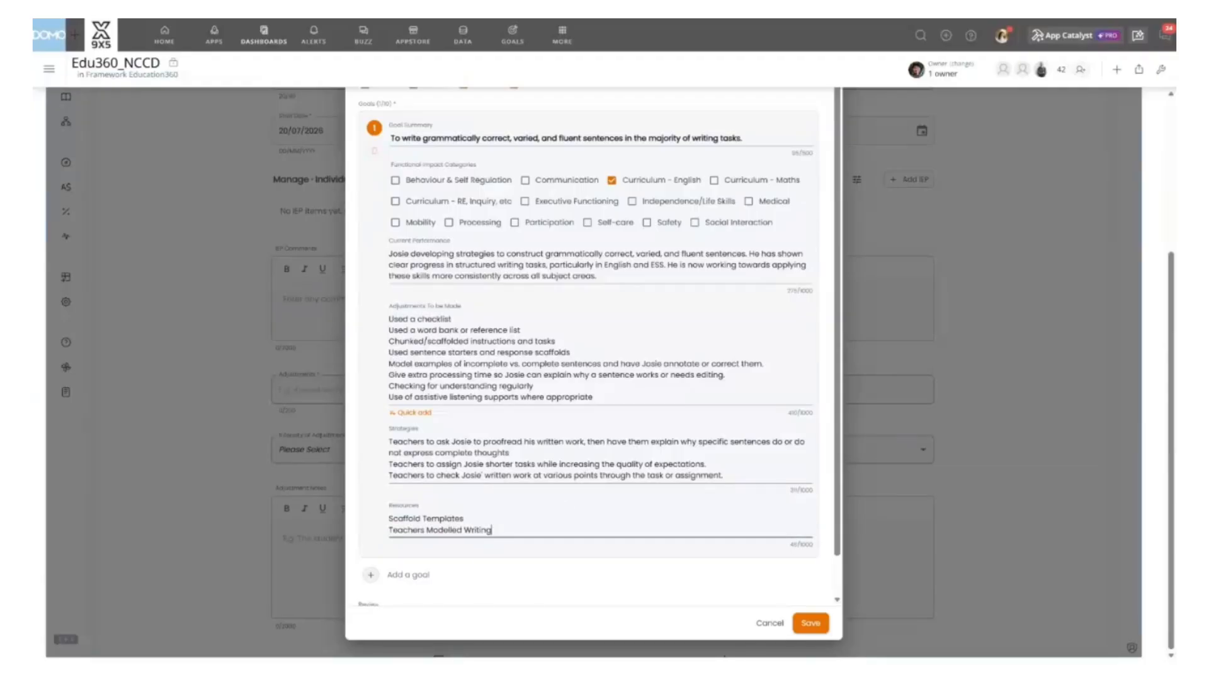
Add a second goal about logging all assigned tasks in the homework diary and identifying at least two topics or skills to study before each assessment
scroll(388, 560, "down", 1)
left_click(370, 530)
scroll(655, 473, "down", 3)
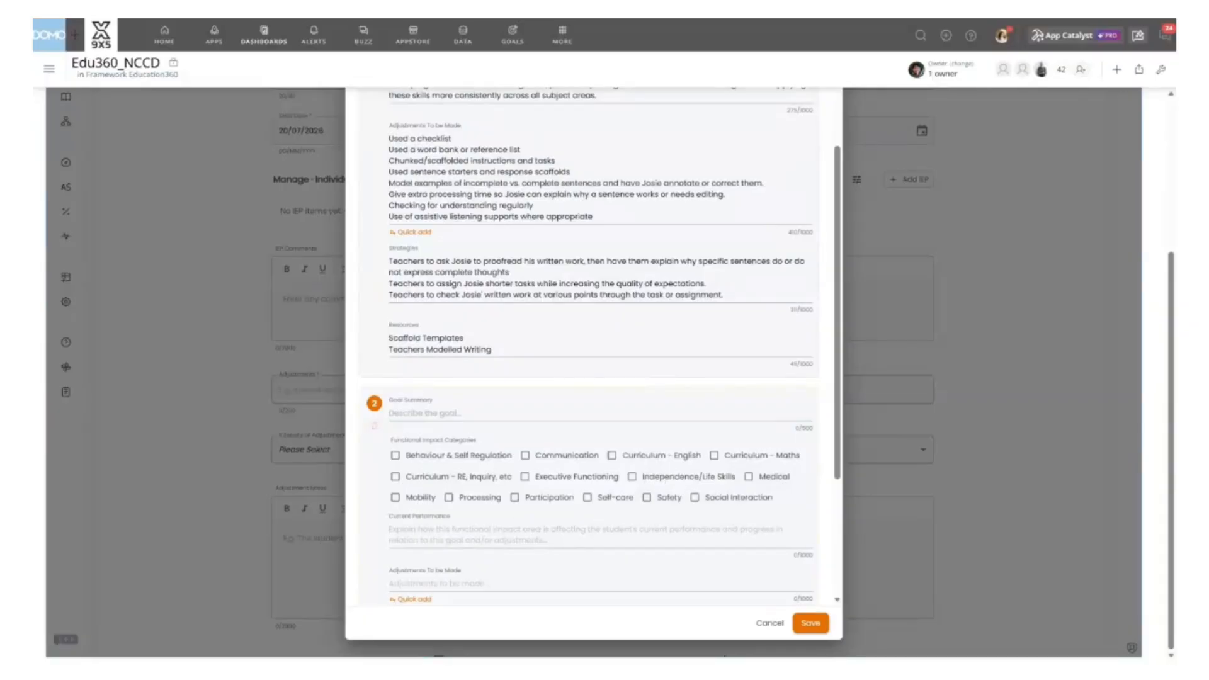
left_click(425, 413)
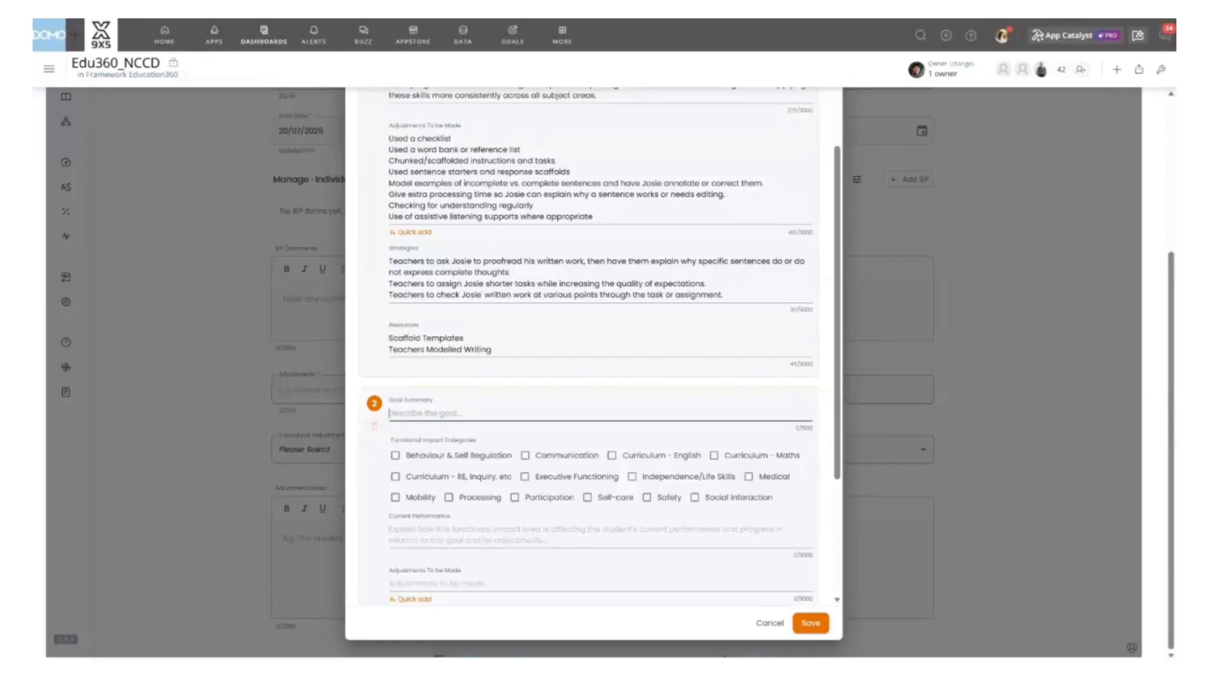
type("Consistently update a written log in his homework diary to record all assigned tasks and identify at least two specific topics or skills he needs to study before each assessment, demonstrating increased self-monitoring and preparation.")
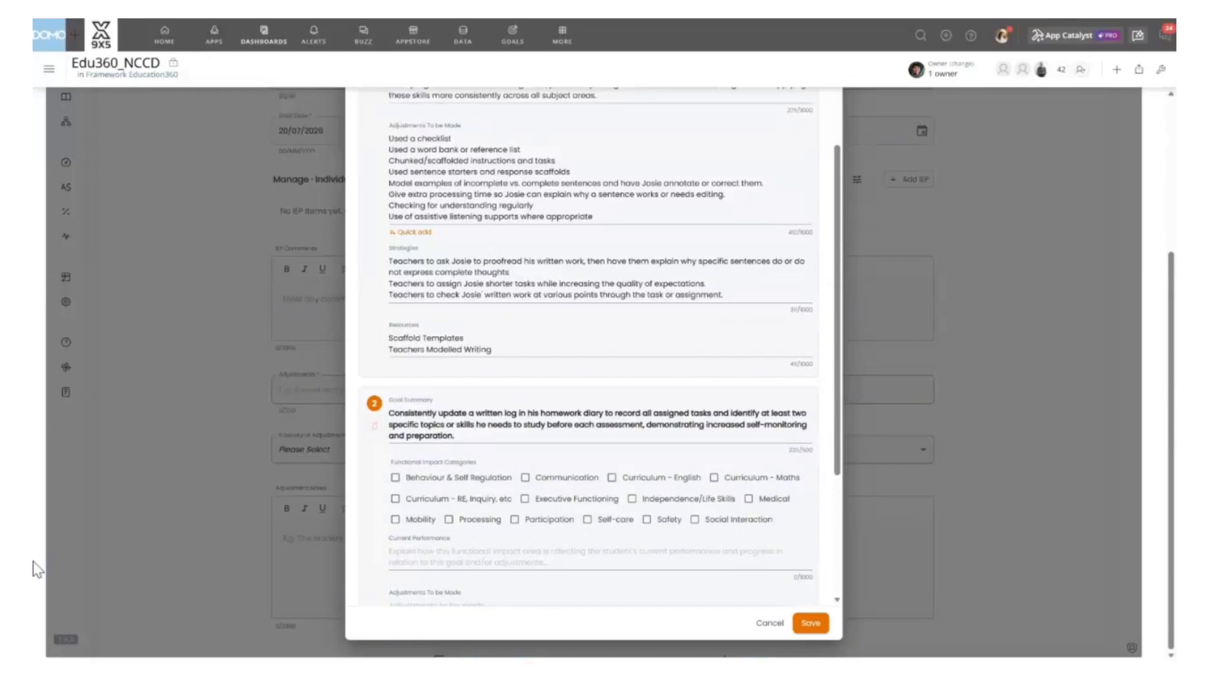
Categorise the second goal under Independence/Life Skills and Executive Functioning, describing current performance as consistently recording homework but not identifying study topics or feedback changes
left_click(673, 500)
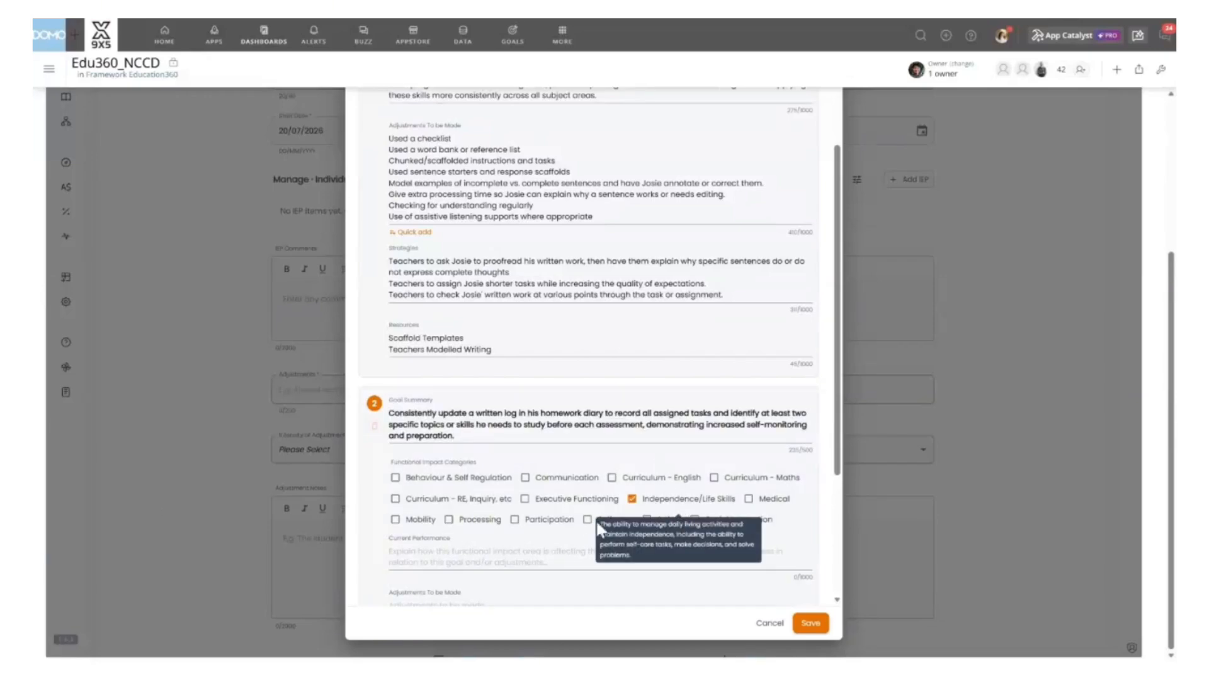
left_click(525, 499)
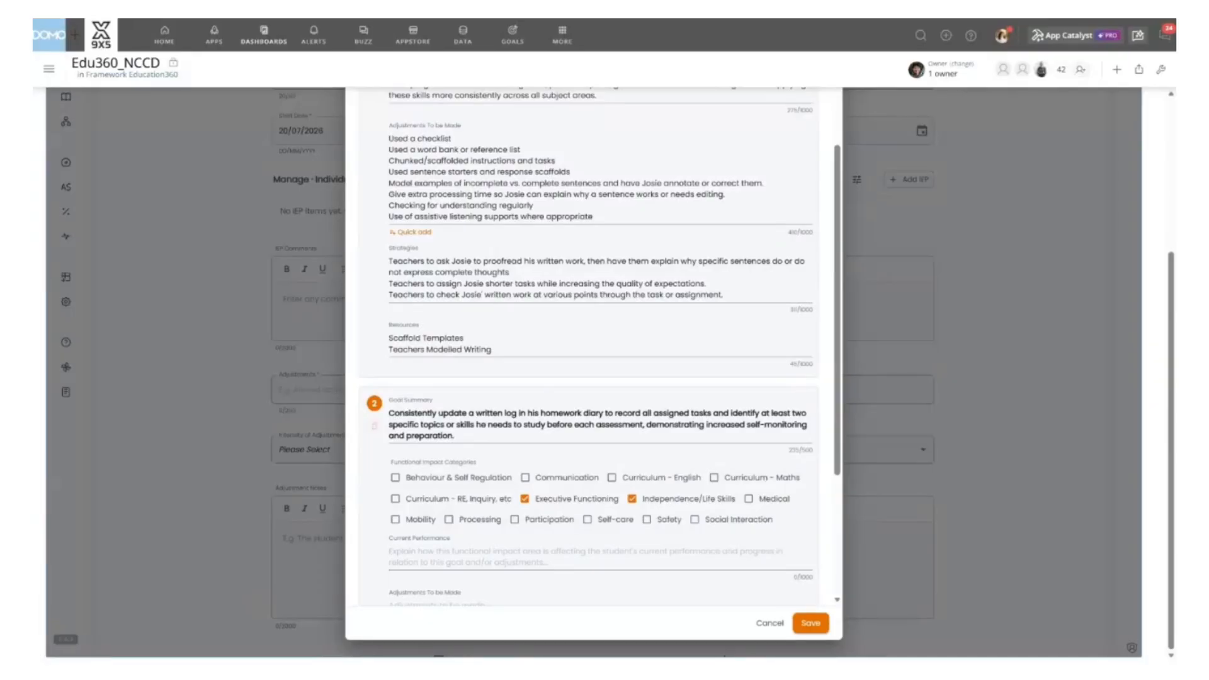
scroll(516, 485, "down", 1)
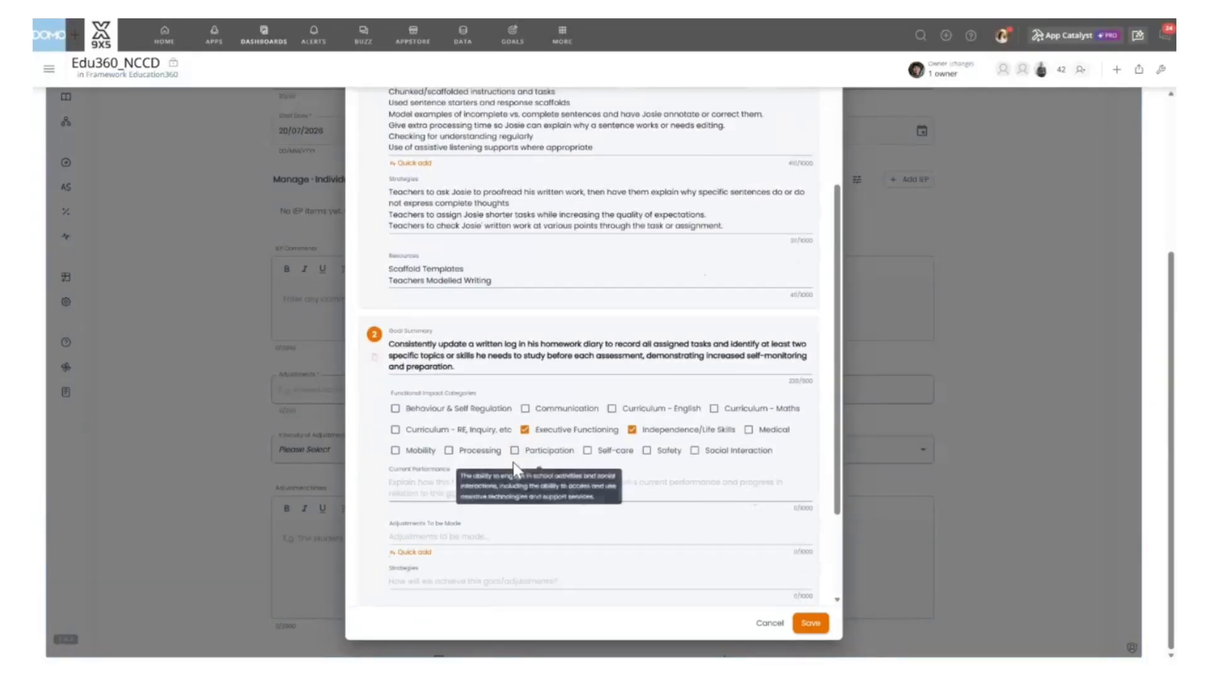
left_click(516, 488)
type("Josie consistently recording his homework tasks in his diary, demonstrating growing responsibility in managing his assignments. However, he is not identifying specific topics or skills to study or recording changes made in response to feedback.")
scroll(561, 526, "down", 1)
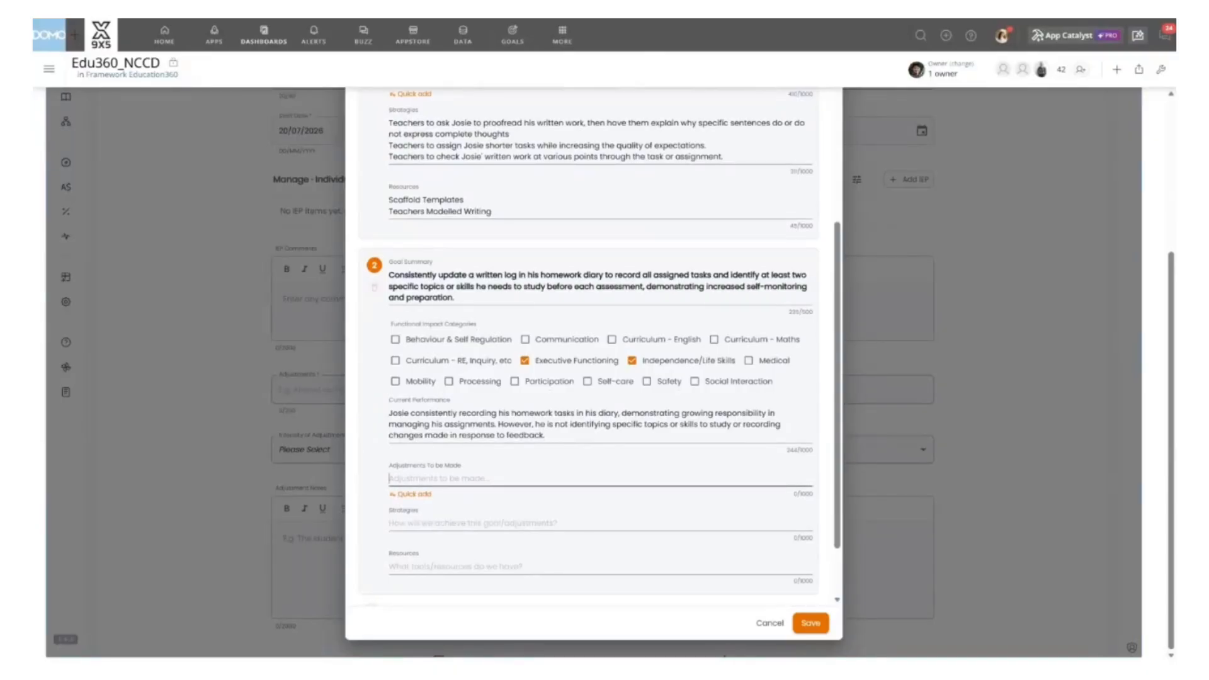
Quick-add adjustments for 1:1 explicit instruction with step-by-step guidance, checklists for routines and tasks, chunked/scaffolded instructions and tasks, and breaking larger tasks into smaller components
left_click(413, 494)
type("ste")
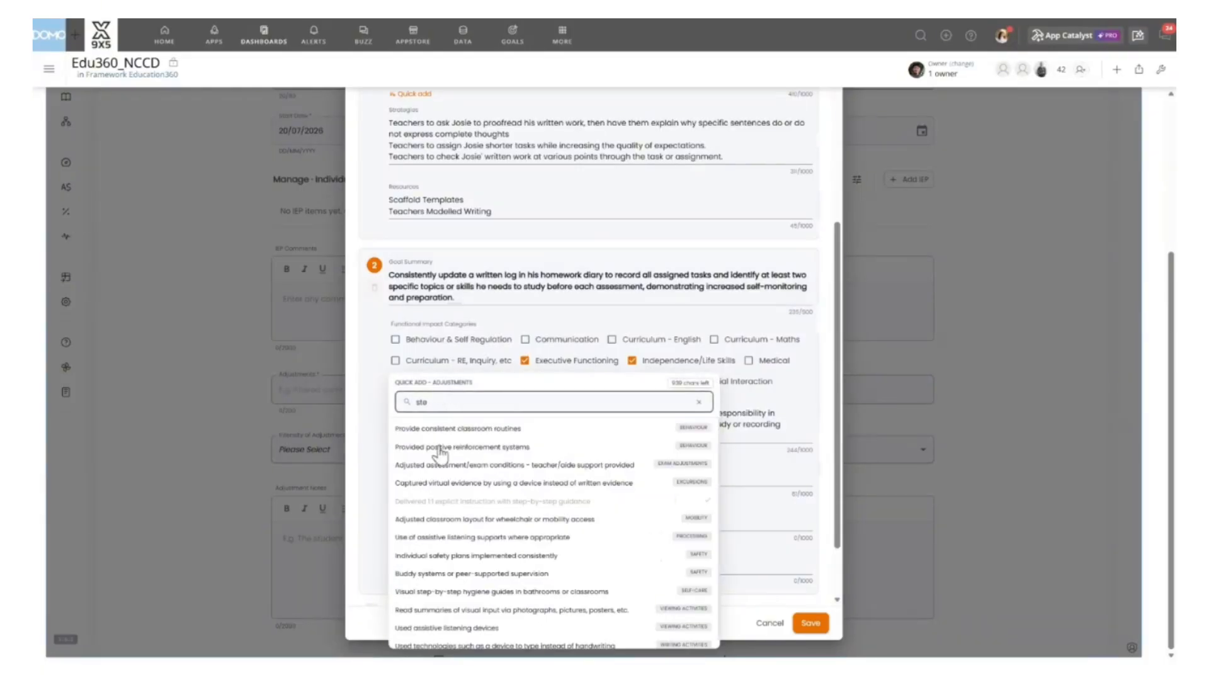
type("p")
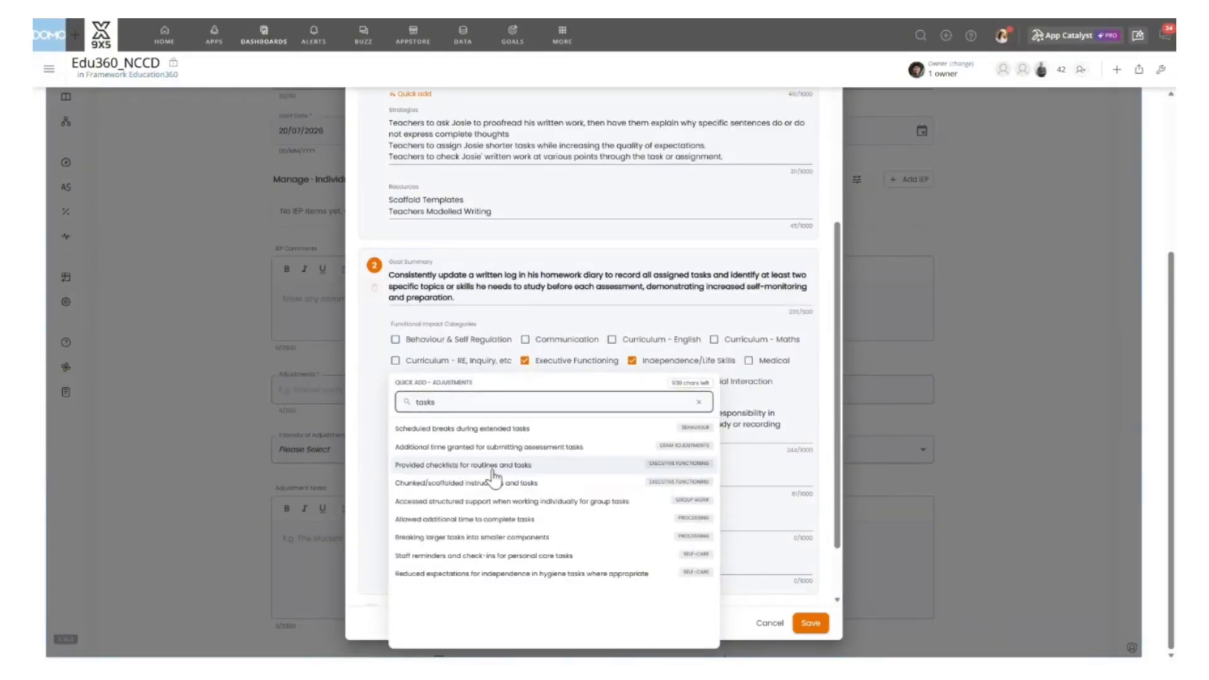
left_click(493, 470)
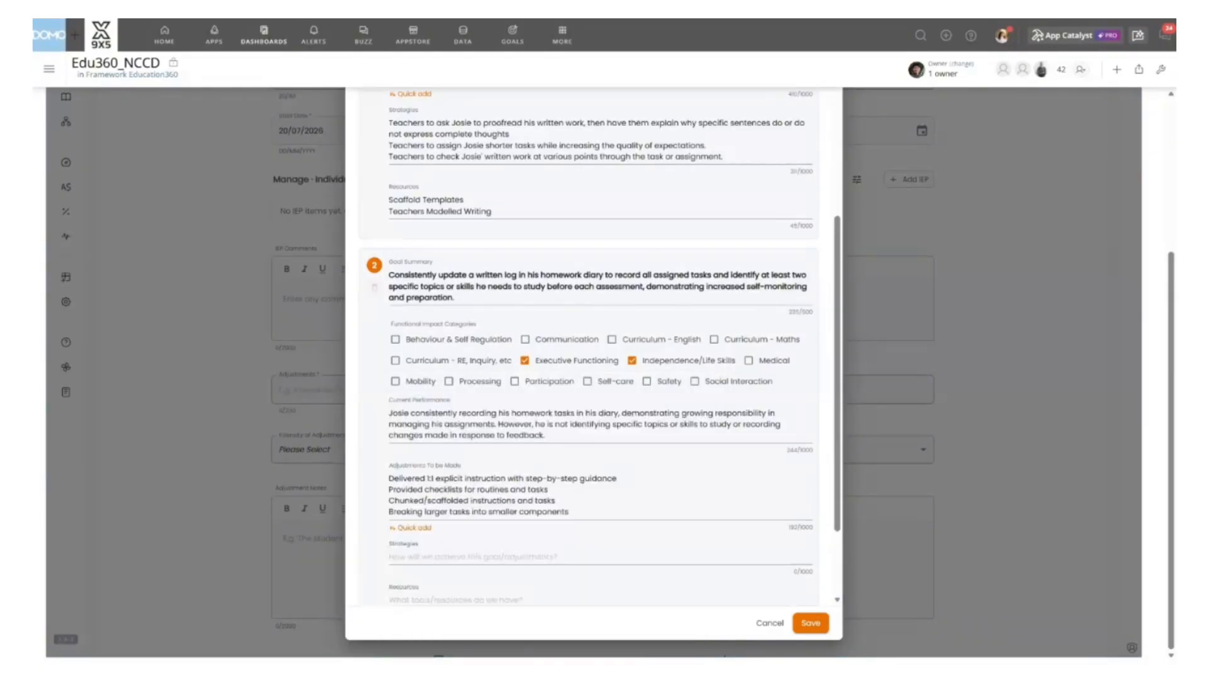
Append adjustments for chunking big projects into smaller units with mini deadlines and discussing task prioritisation with the most important and logical approaches to starting
left_click(569, 512)
key("Return")
type("Chunk big projects into smaller units with mini deadlines for completion.")
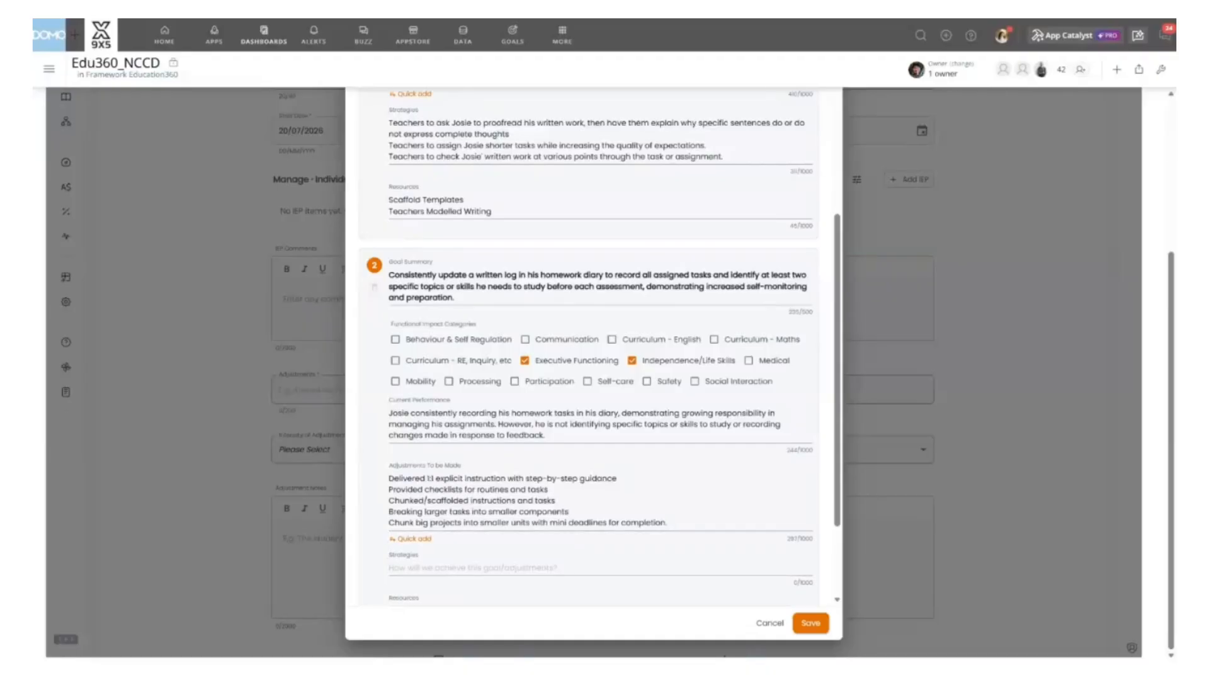
left_click(672, 522)
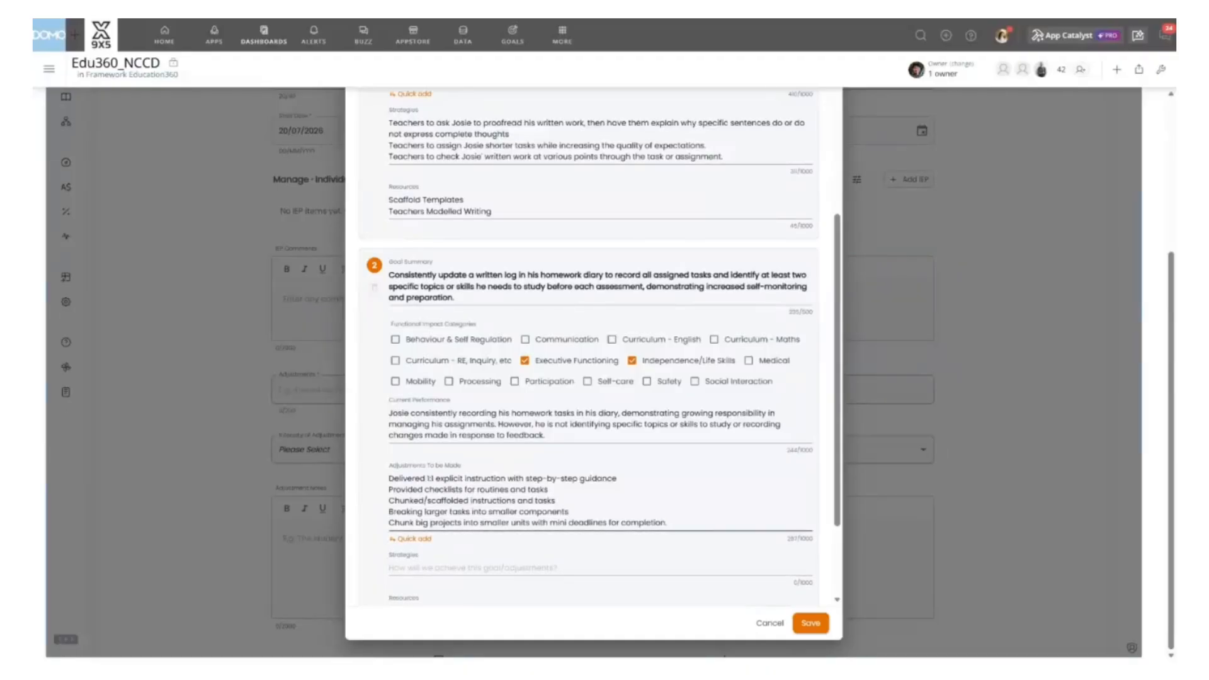
key("Return")
type("Discuss prioritising tasks – identifying the most important and logical approaches to getting started.")
Enter the second goal's strategies: regular teacher check-ins, explicit instruction on using a diary, planner or app for homework and school events, and support managing competing demands
scroll(672, 522, "down", 1)
type("Regular teachers check-ins.")
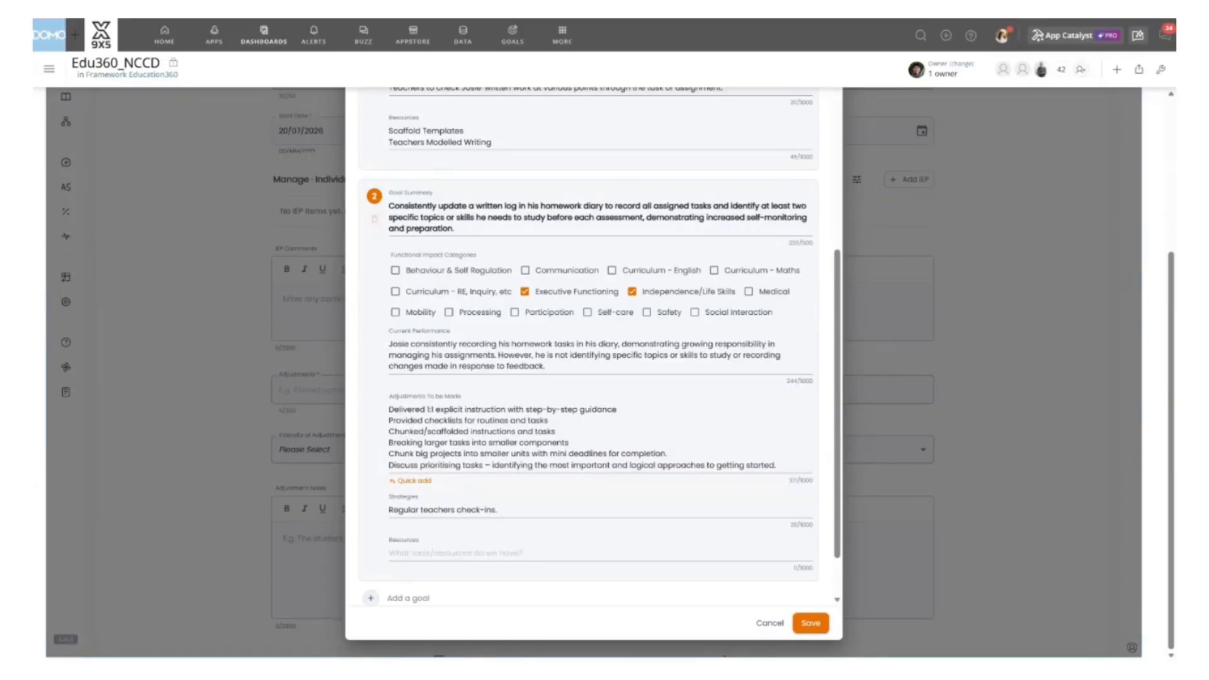
key("Return")
type("Explicit instruction on how to use a diary for homework and managing events at school (a daily planner or app if Josie prefers to use technology can be used).")
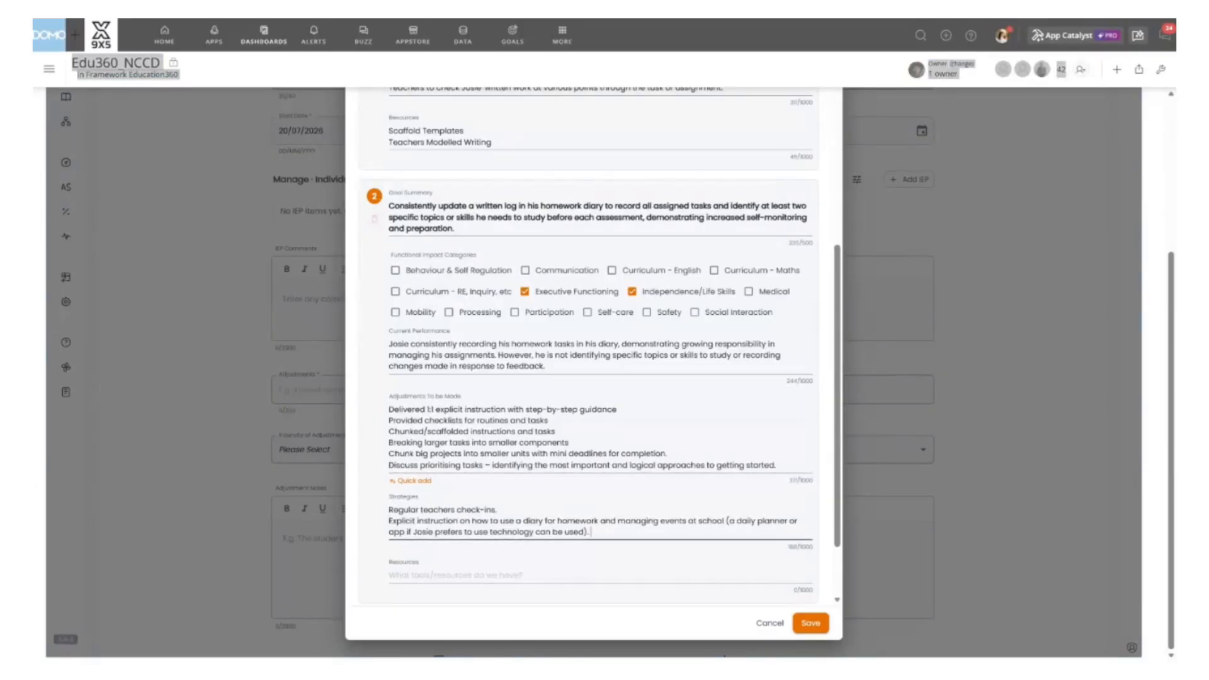
key("Return")
type("Support Josie with managing competing demands.")
List "Diary" and maintained use of a planner including college and family commitments on separate lines as the second goal's resources
key("Tab")
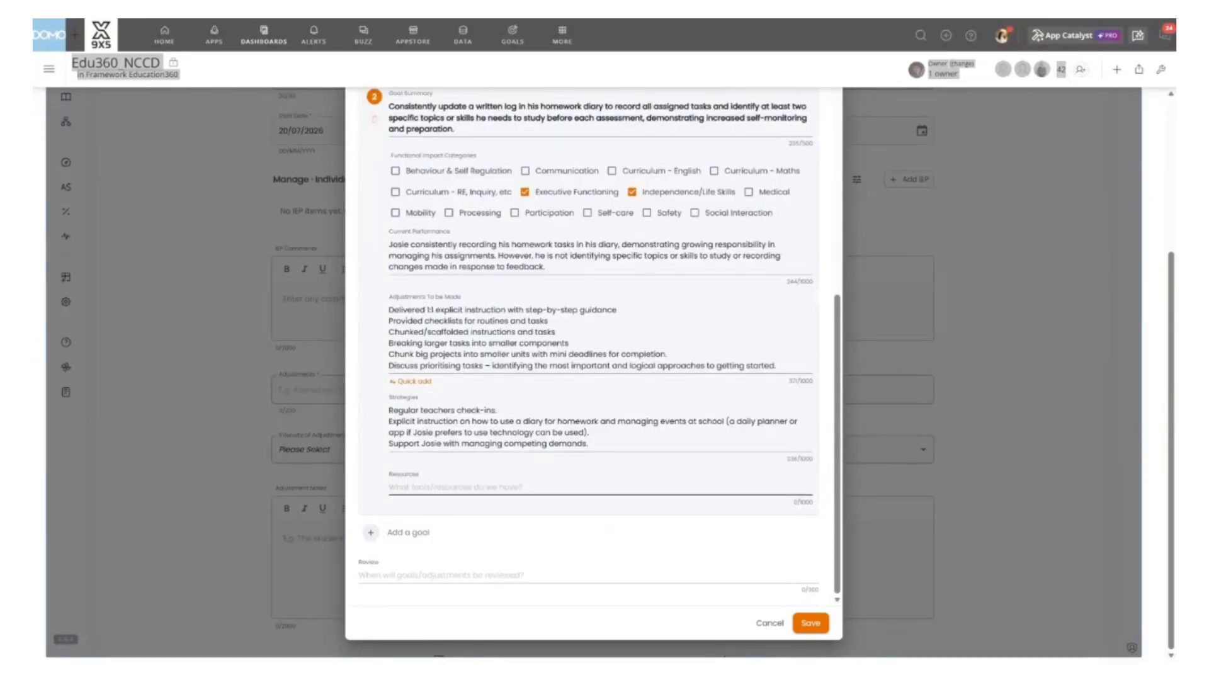
type("Diary")
key("Return")
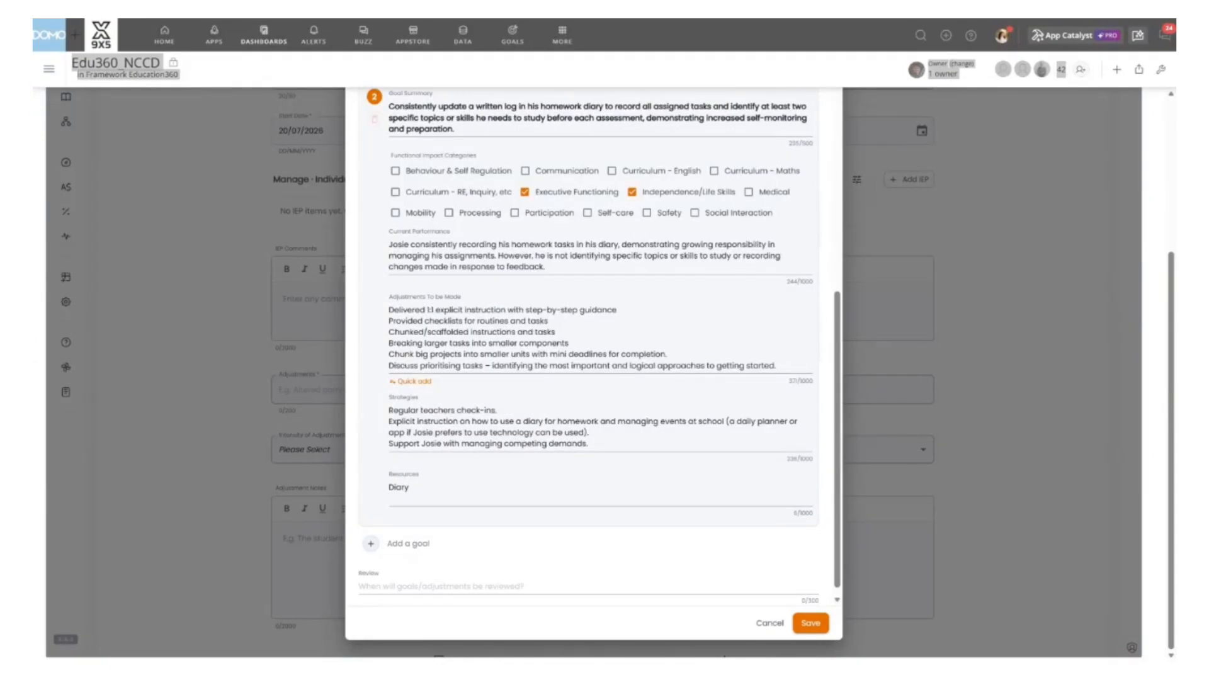
type("reate and maintain use of a planner including college and family commitments.")
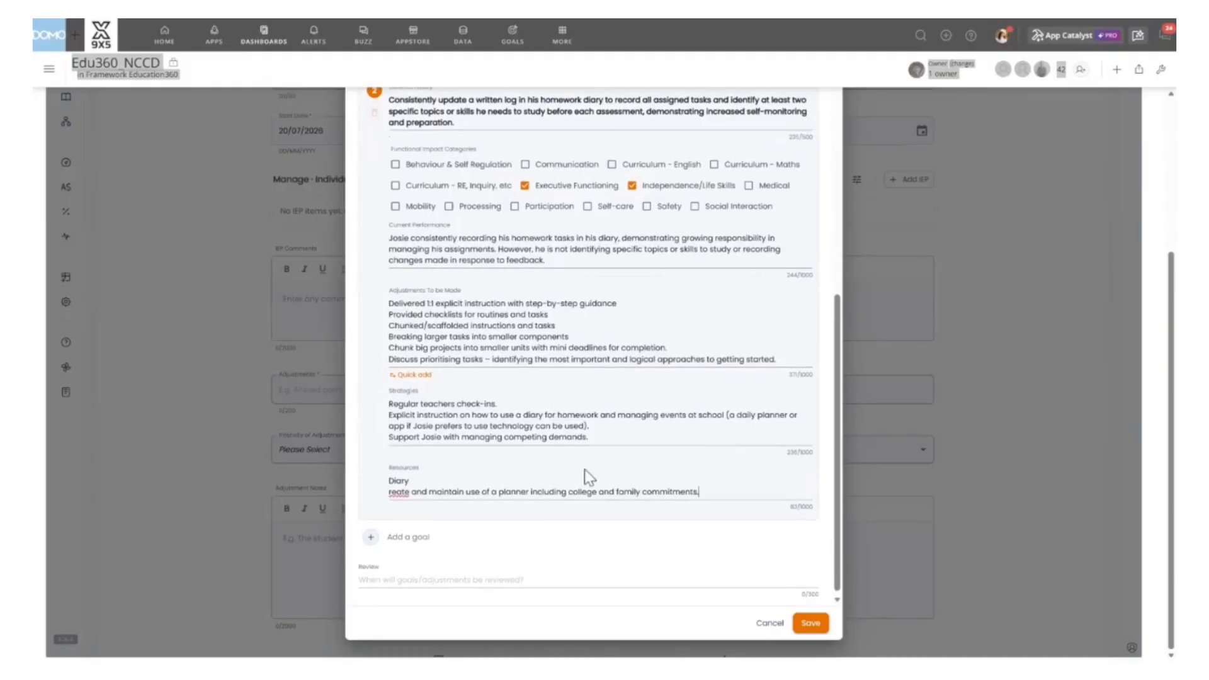
Set the plan's review to "End of Semester 2" and save the Individual Education Plan
left_click(418, 573)
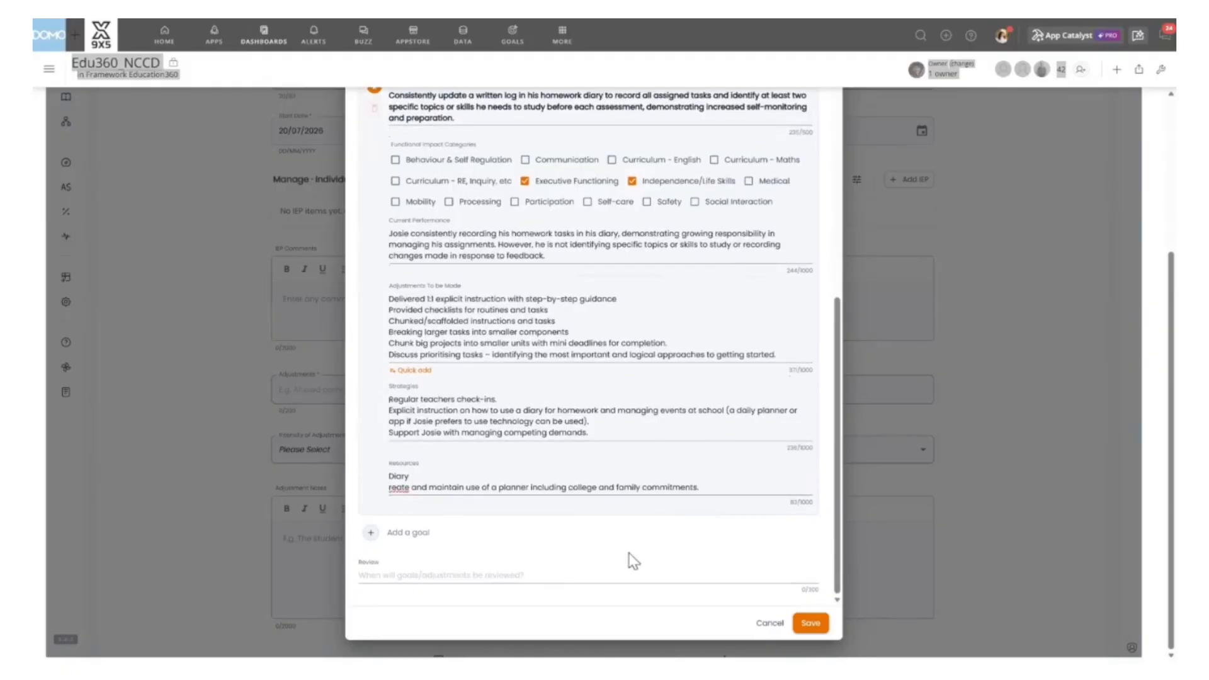
type("End of Semester 2")
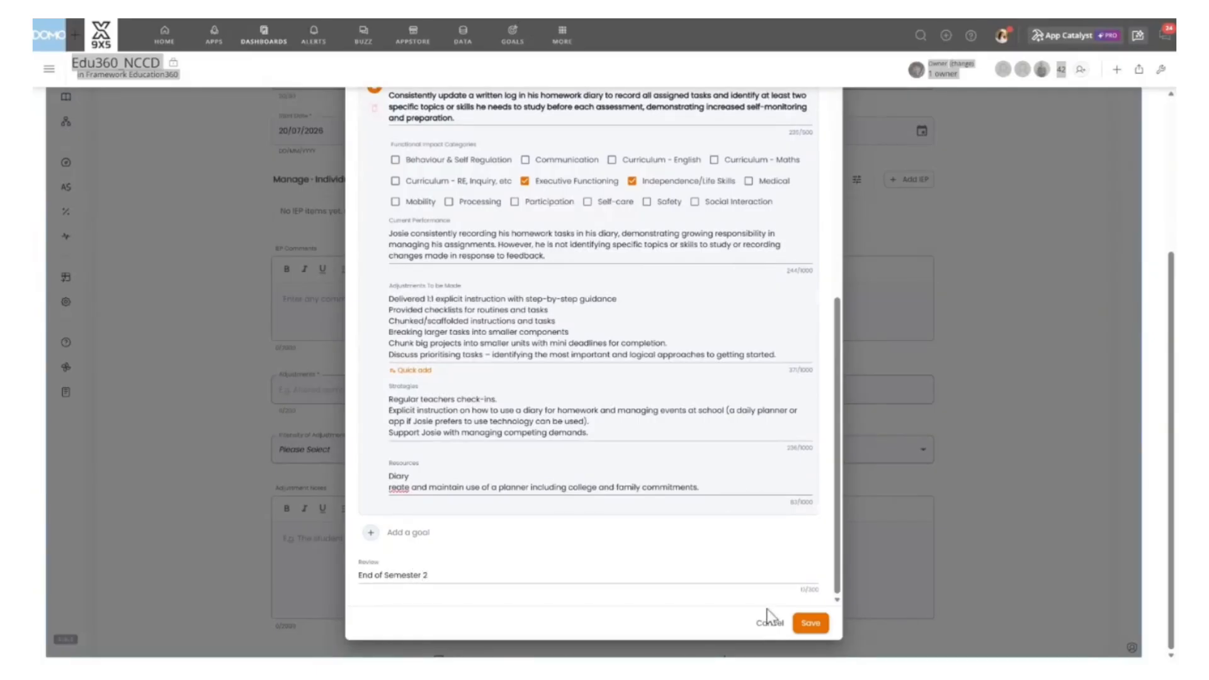
left_click(809, 623)
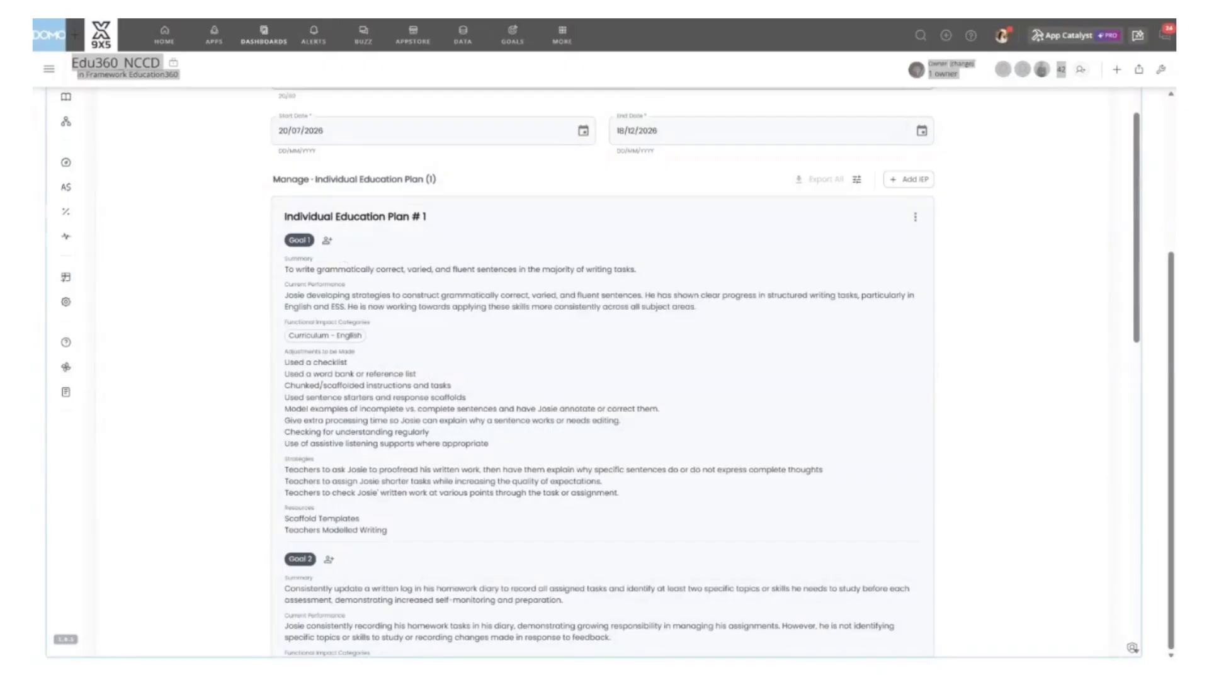
Search the school staff by first name and assign the matching 9X5 staff member as the owner of Goal 1
scroll(636, 409, "down", 5)
scroll(655, 437, "up", 5)
scroll(328, 378, "up", 2)
left_click(326, 378)
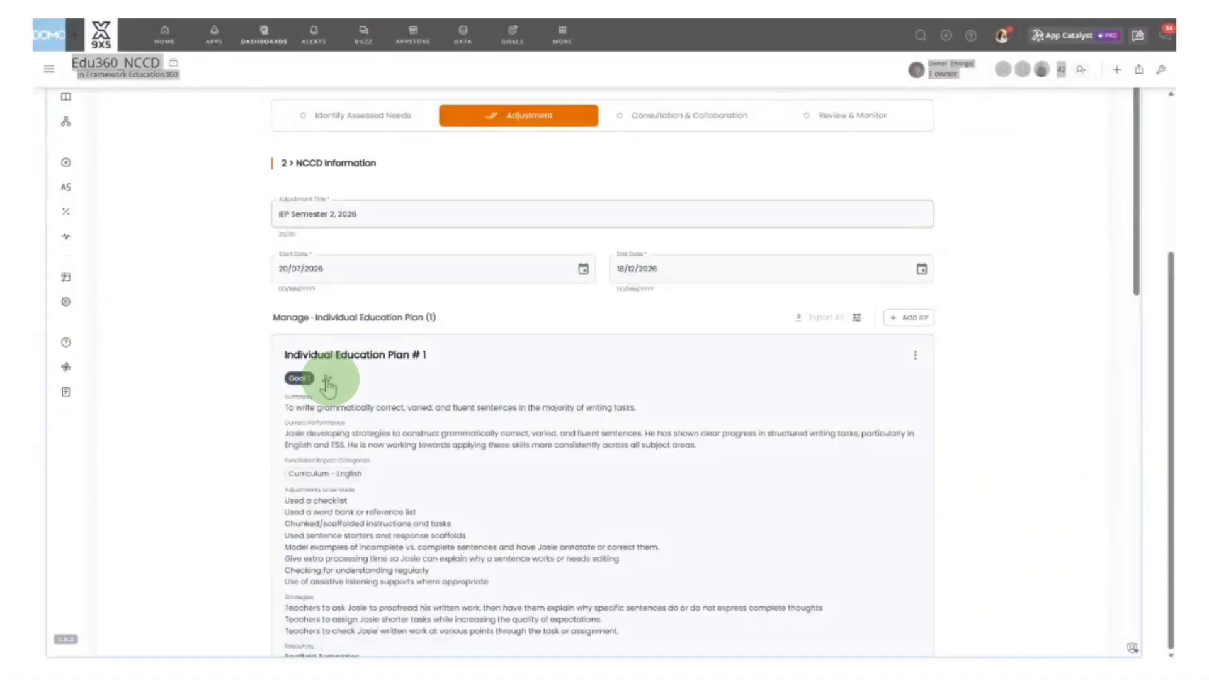
left_click(182, 300)
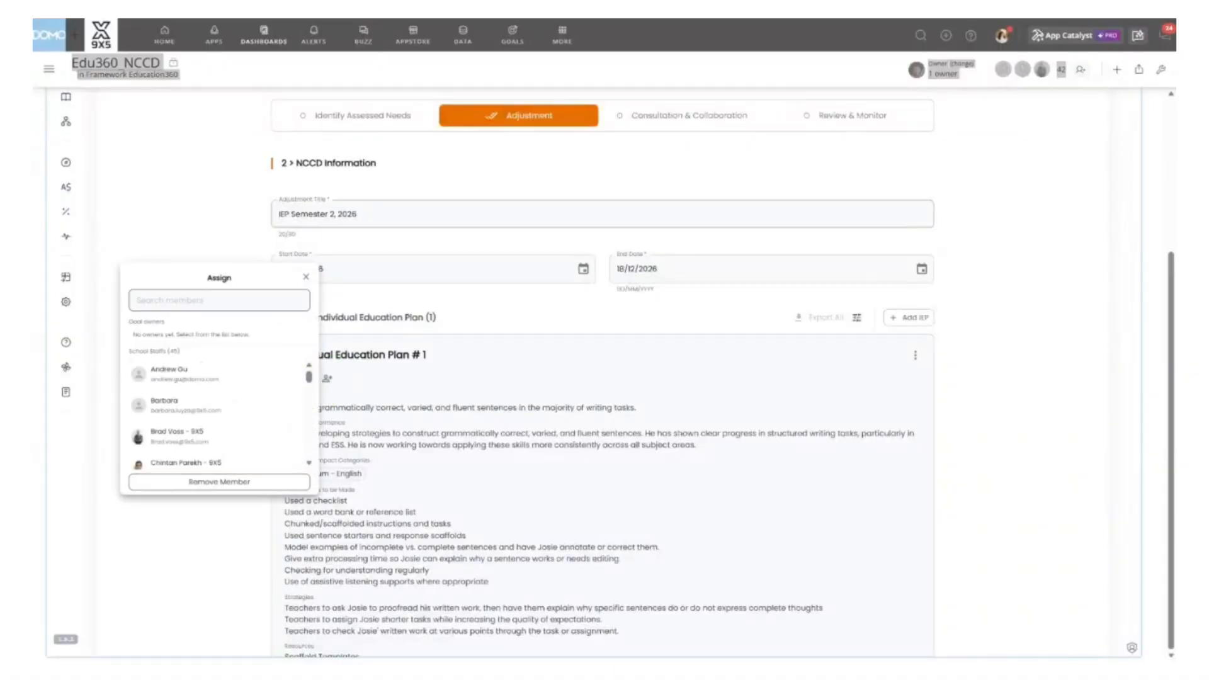
type("in")
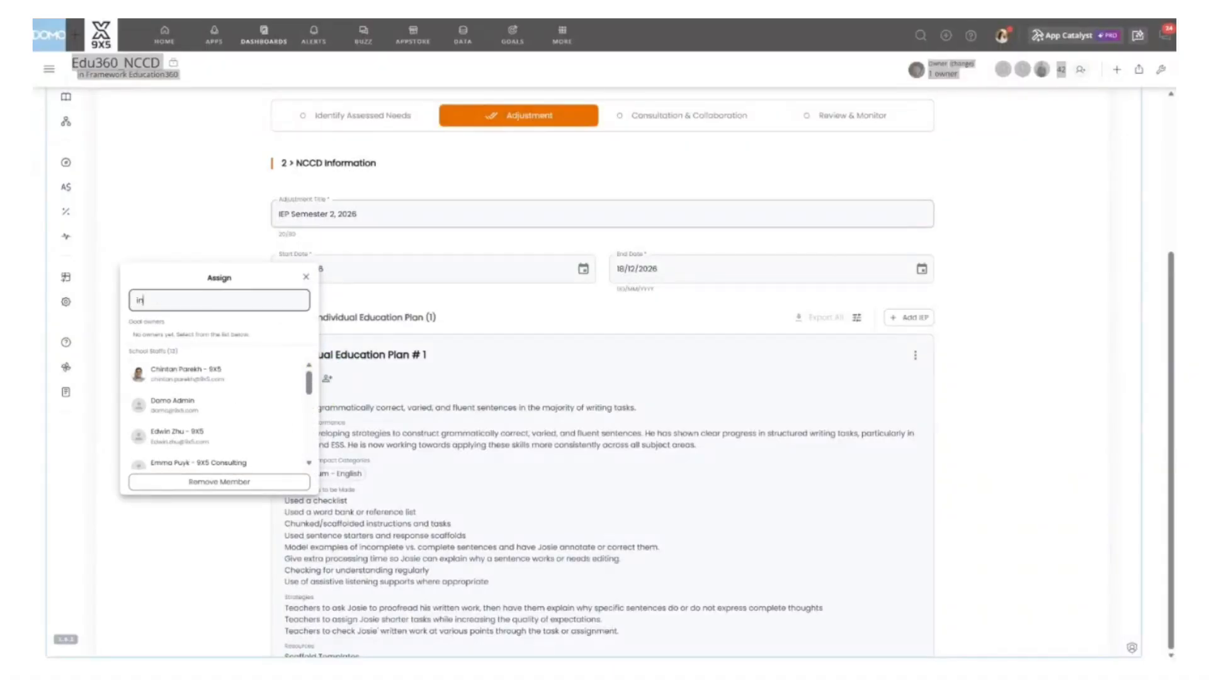
type("gr")
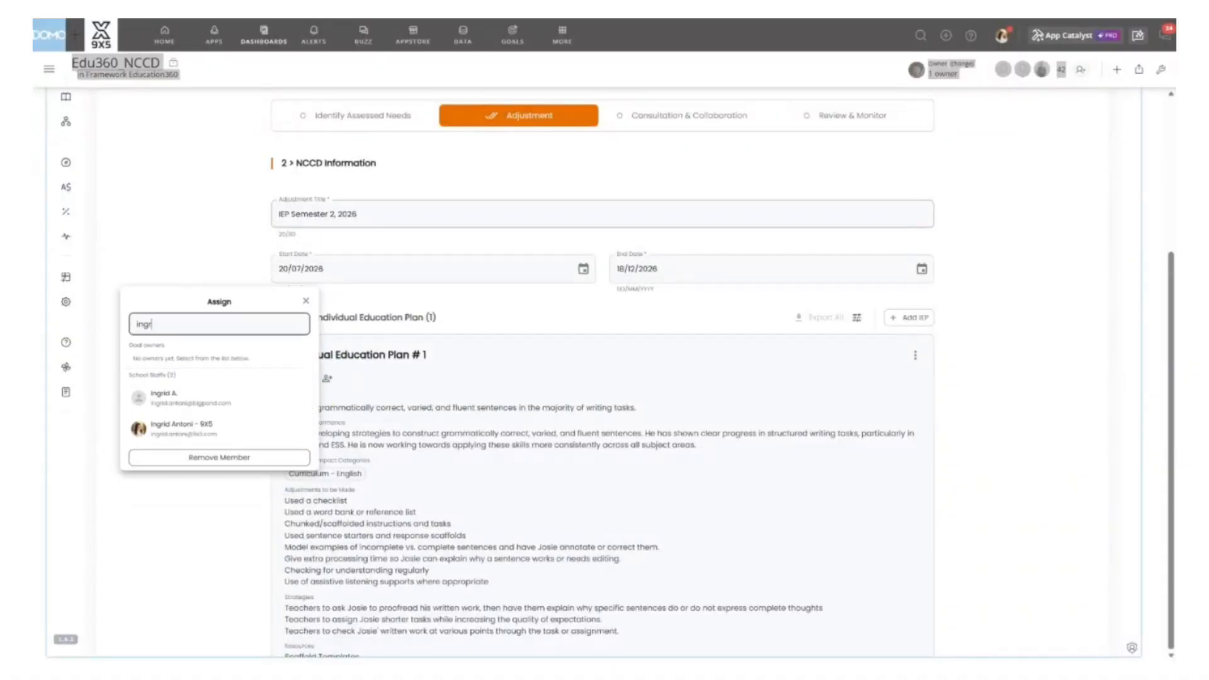
left_click(197, 423)
Assign a different school staff member as the owner of Goal 2
scroll(504, 441, "down", 3)
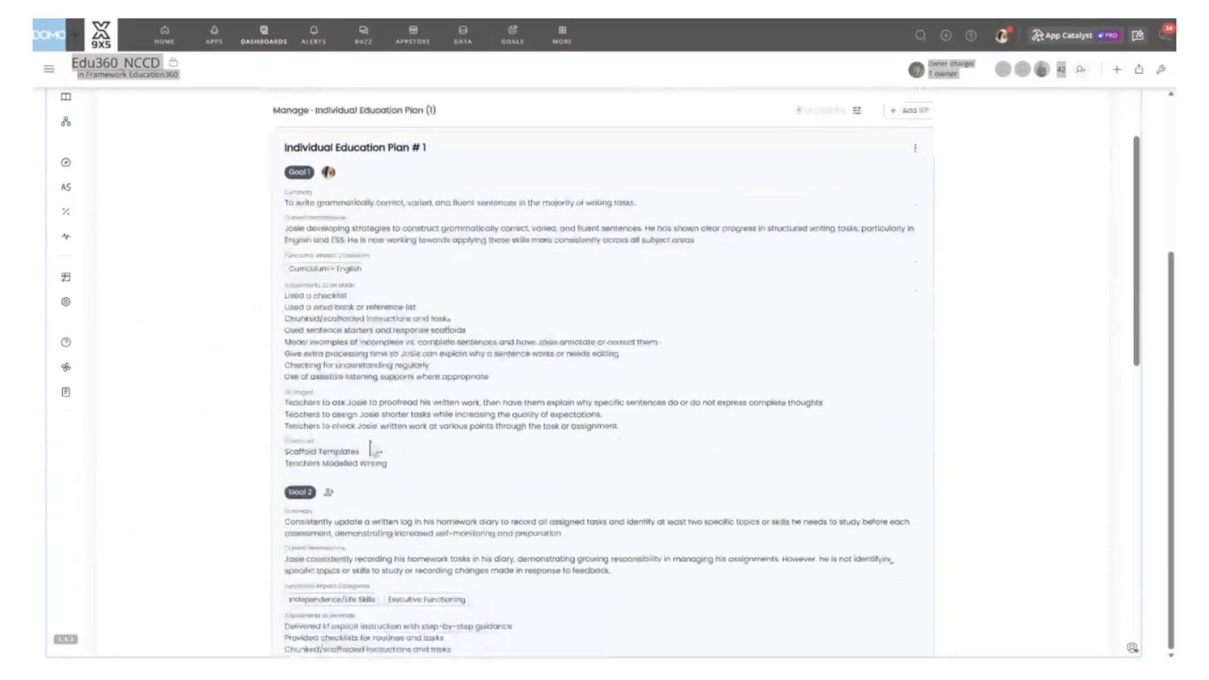
left_click(329, 493)
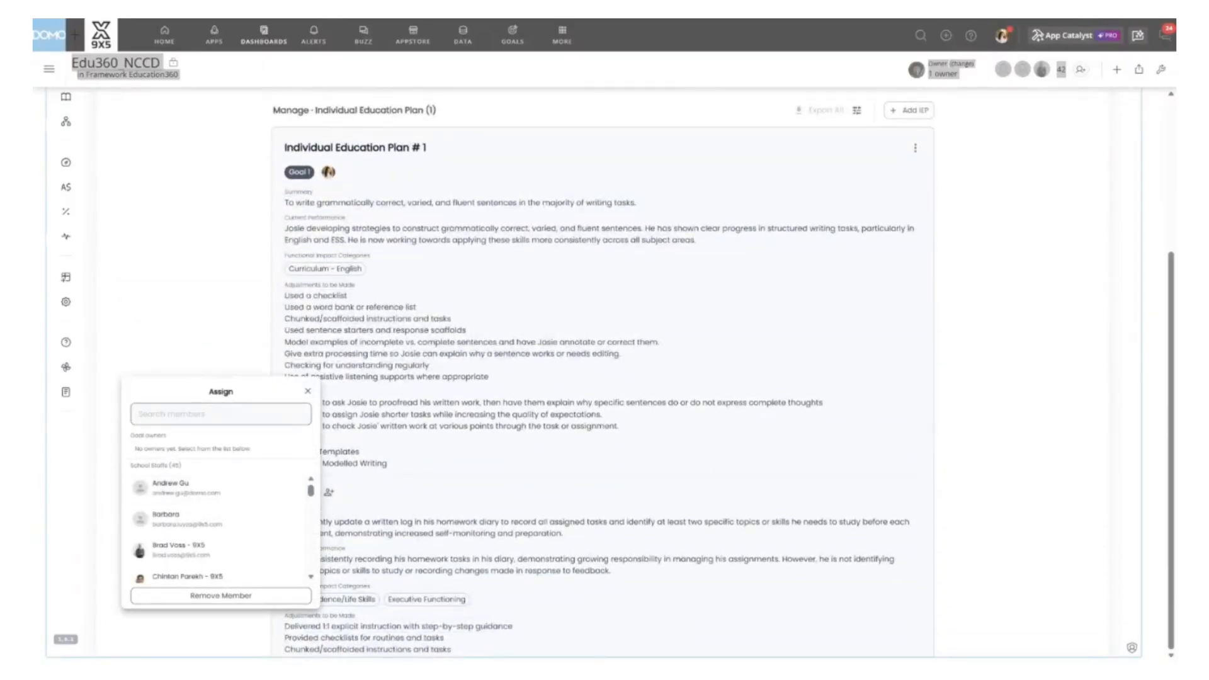
scroll(604, 479, "down", 8)
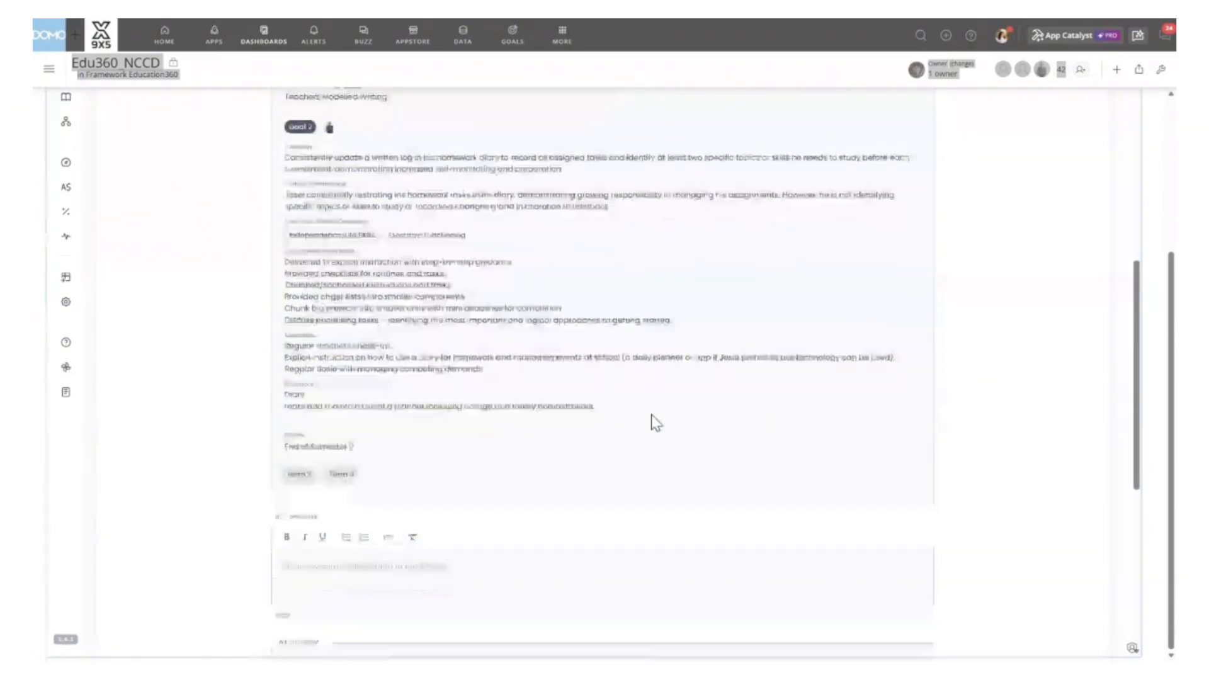
Save and close the adjustment evidence, leaving the IEP comments, adjustment intensity and notes blank
scroll(566, 434, "down", 2)
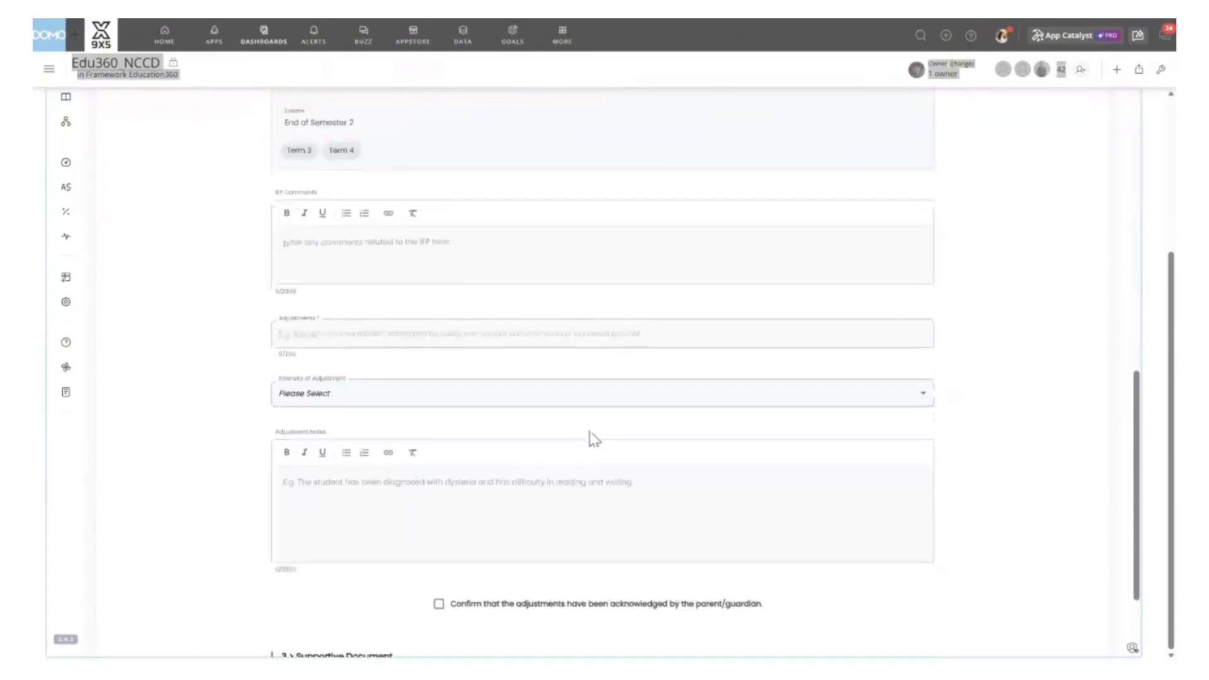
scroll(632, 391, "down", 2)
scroll(633, 384, "down", 1)
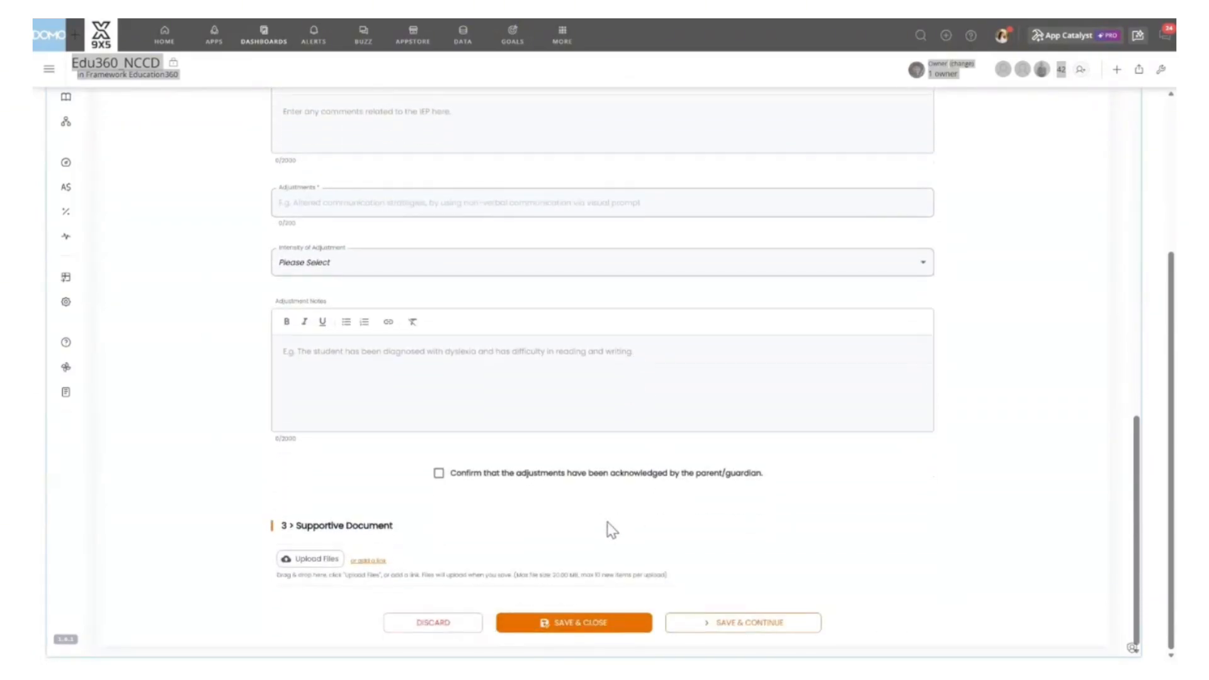
left_click(590, 630)
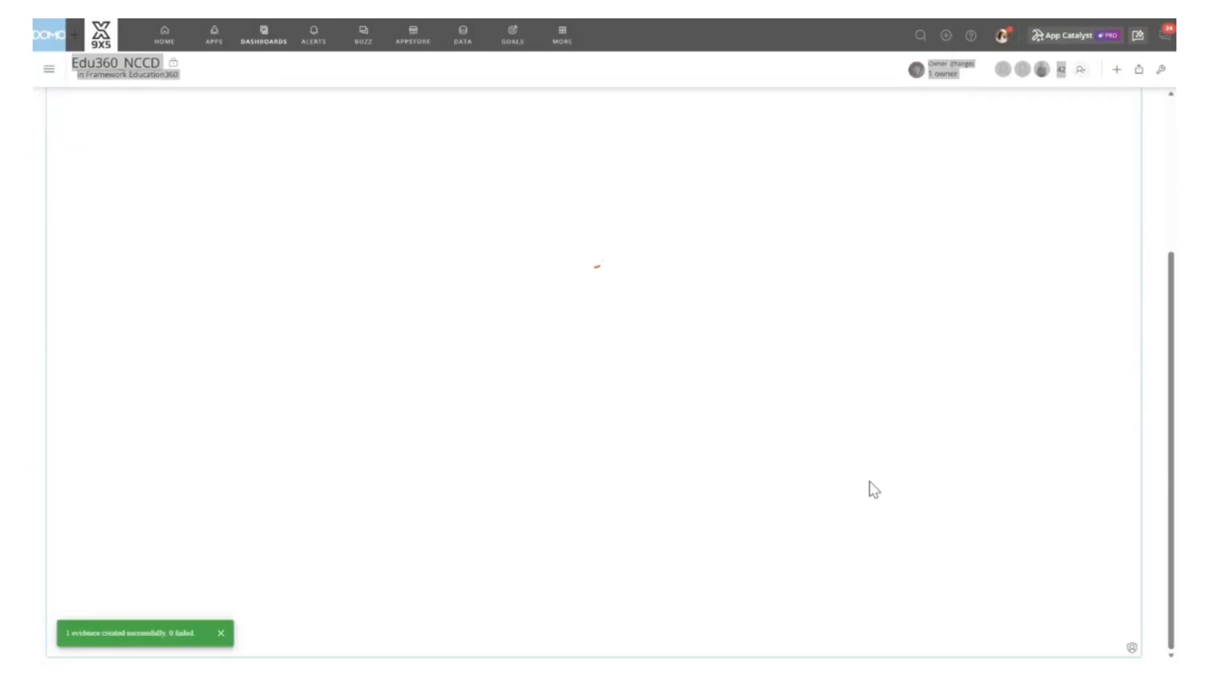
Filter the student's evidence list to Adjustment records and open "IEP Semester 2, 2026" for editing
scroll(823, 445, "down", 2)
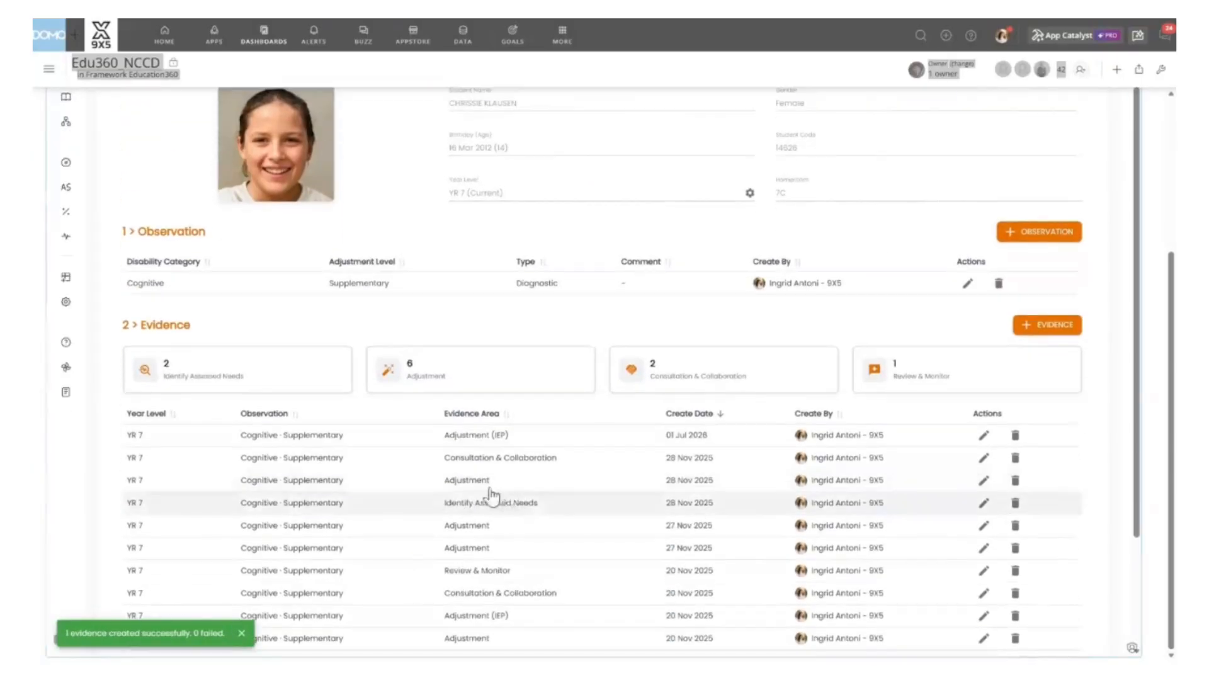
left_click(438, 376)
scroll(554, 399, "down", 1)
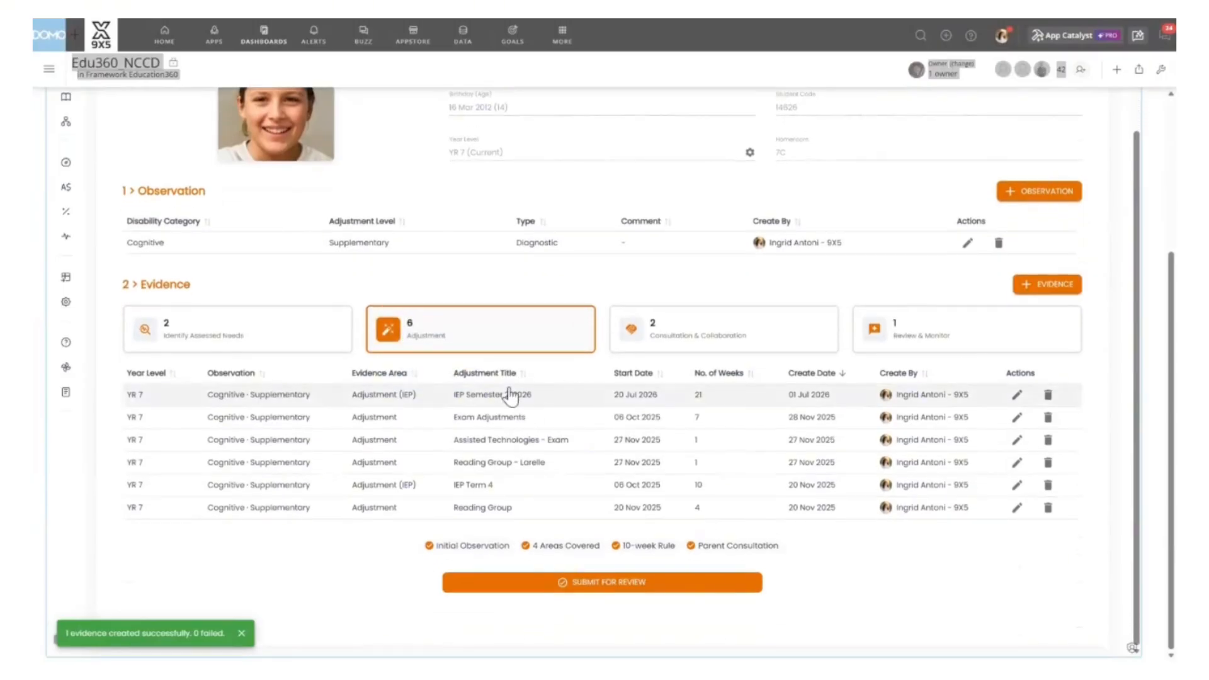
left_click(1017, 394)
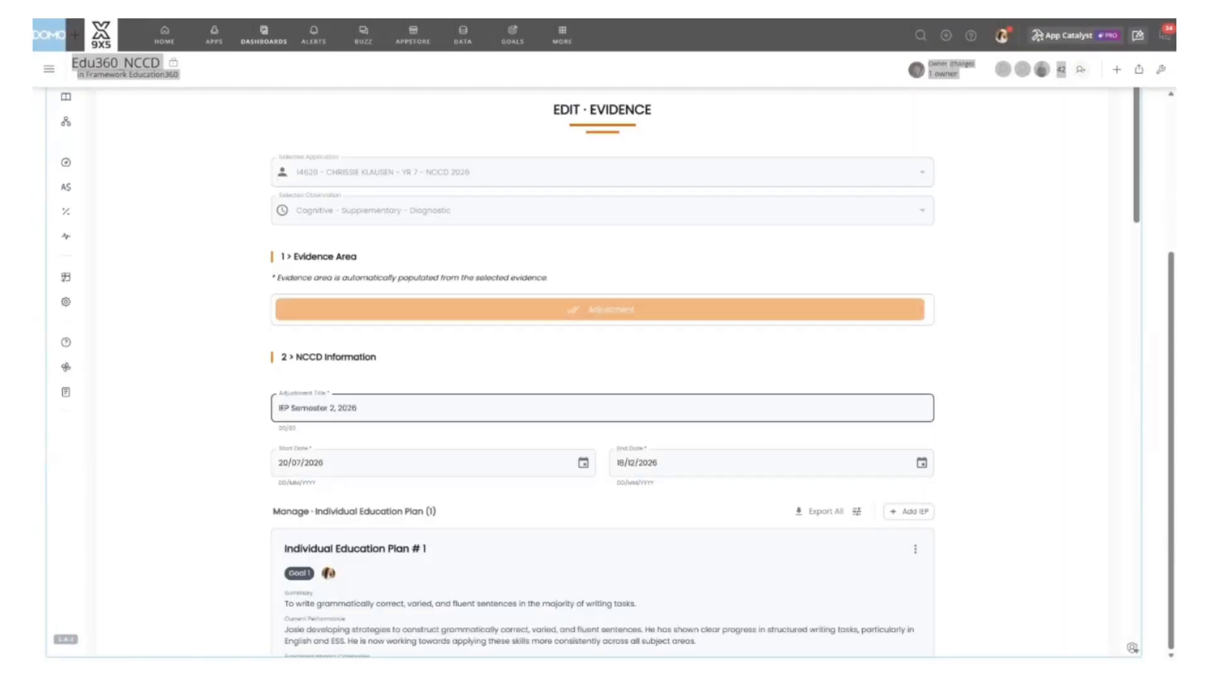
Export Individual Education Plan #1 from the saved evidence
scroll(886, 463, "down", 2)
left_click(914, 413)
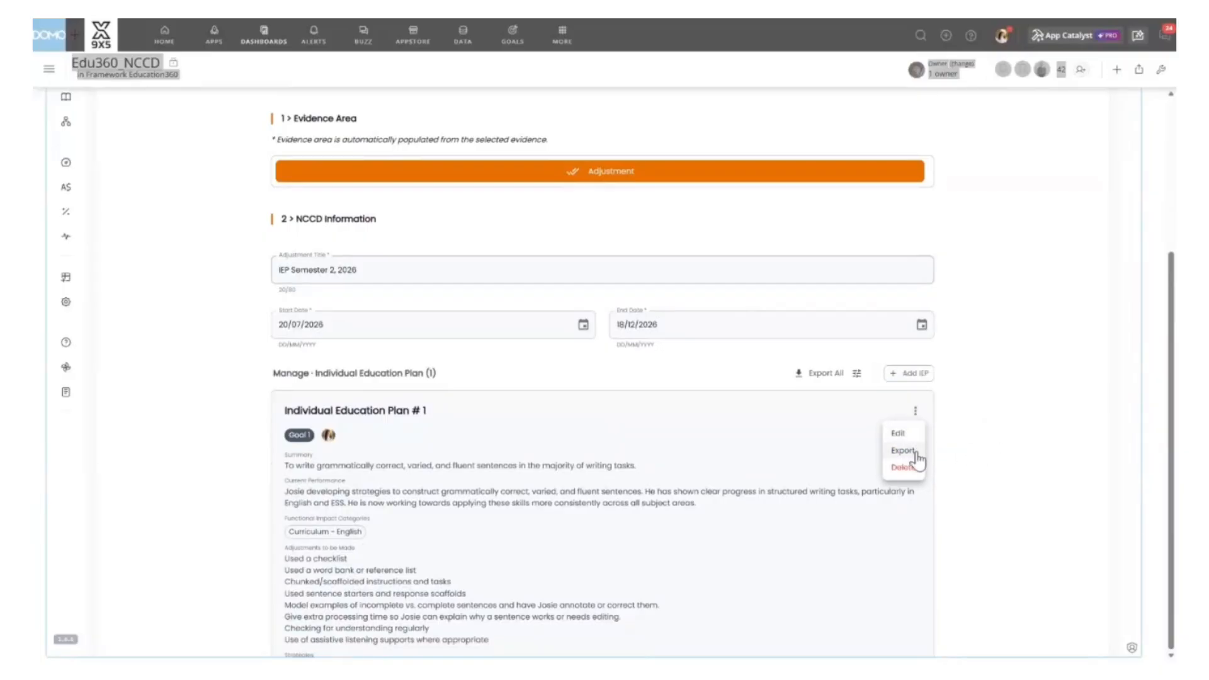
left_click(913, 451)
Turn the export option for removing goal information on and back off, and close the export options
left_click(856, 384)
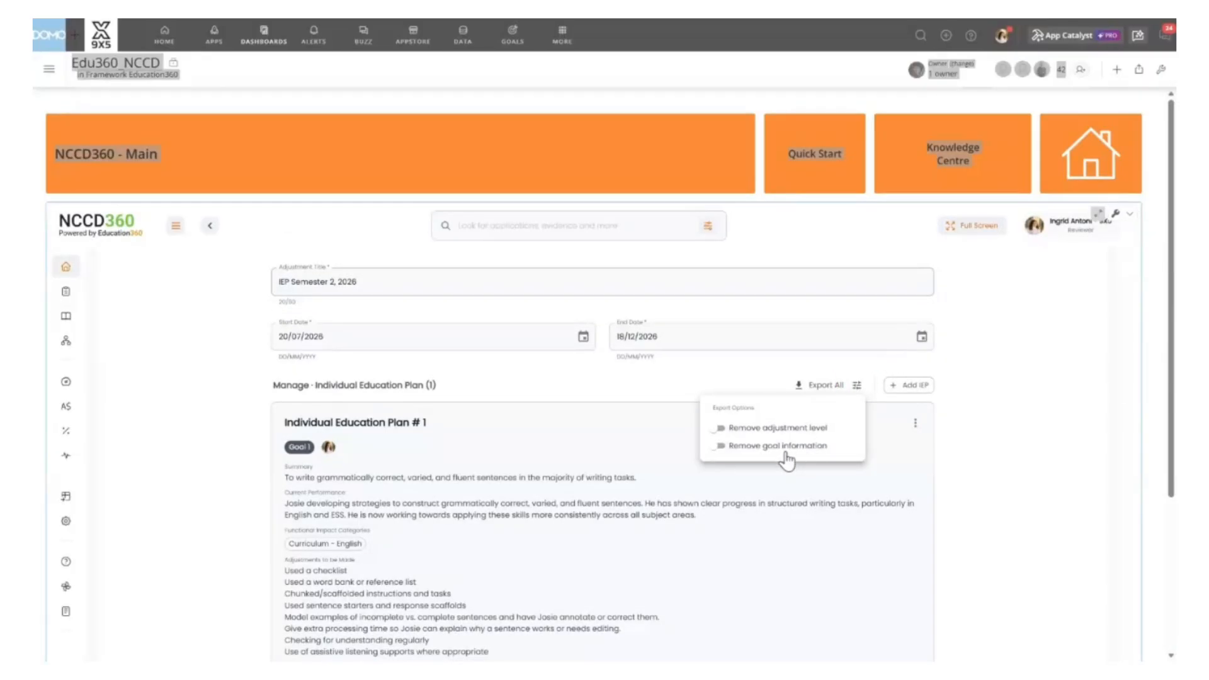
left_click(720, 446)
left_click(721, 446)
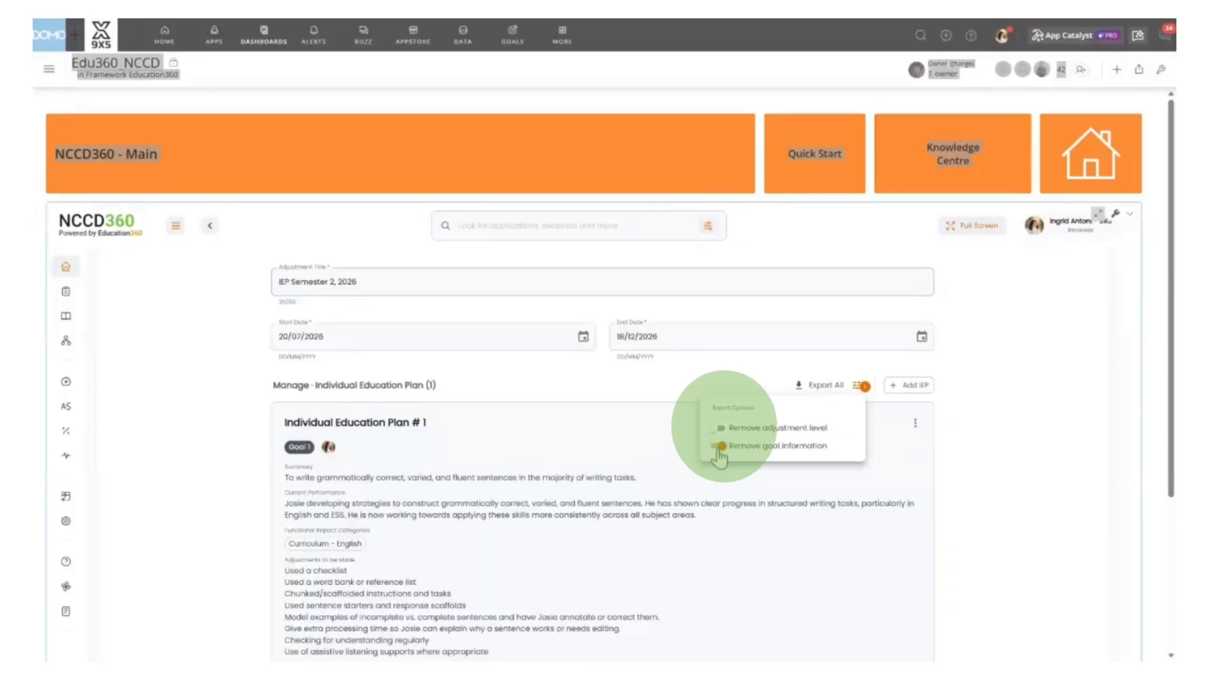
left_click(912, 451)
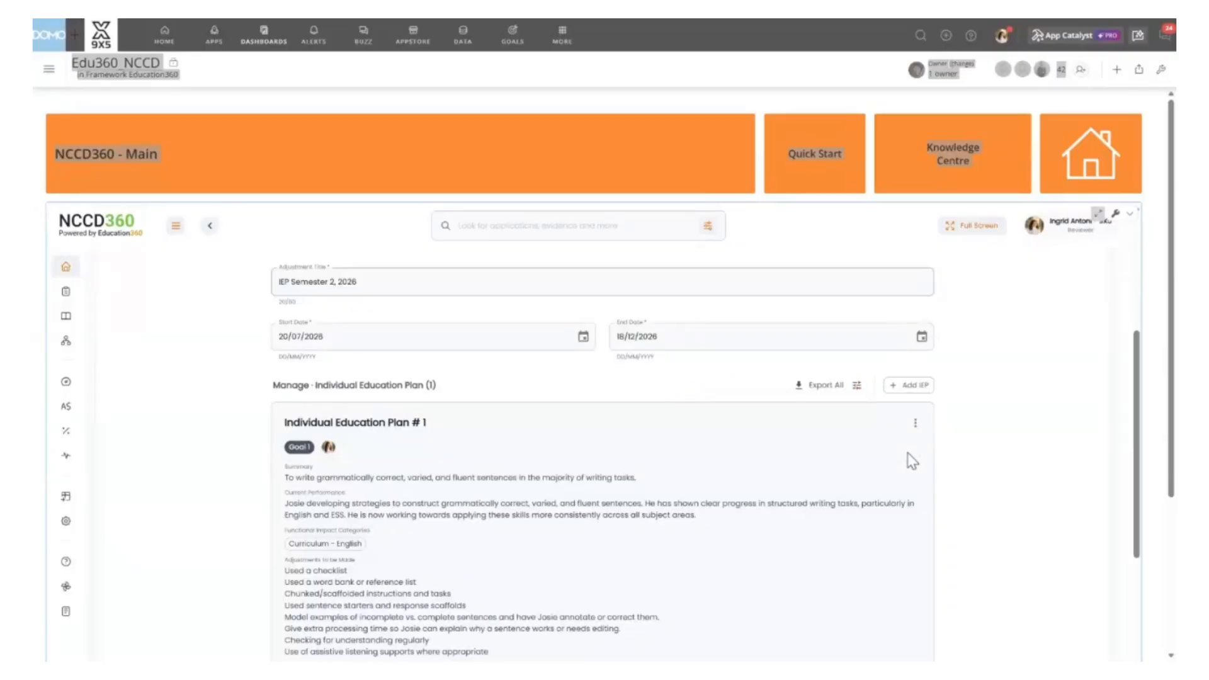